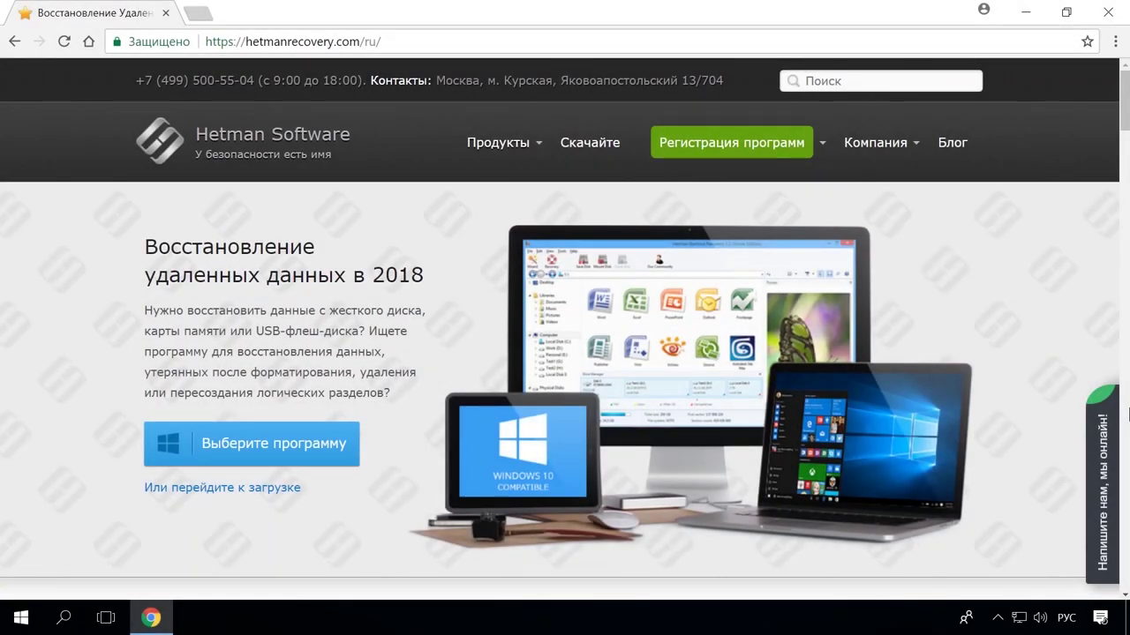
Find Partition Recovery in the Hetman products list and open its product page
scroll(97, 139, down, 10)
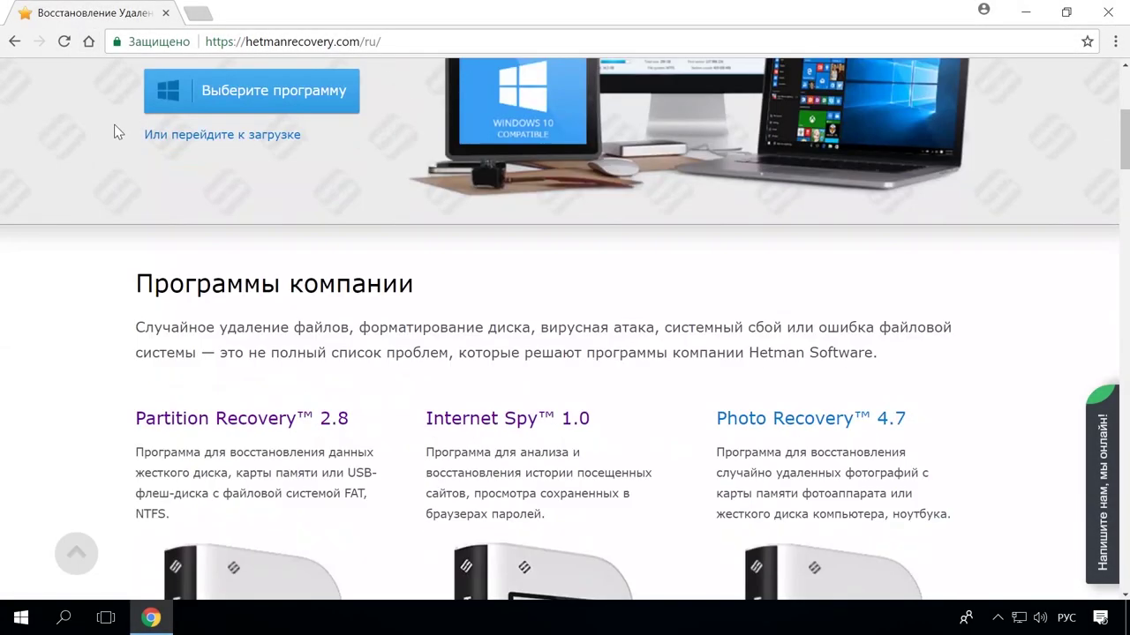
scroll(97, 140, down, 2)
scroll(97, 140, down, 4)
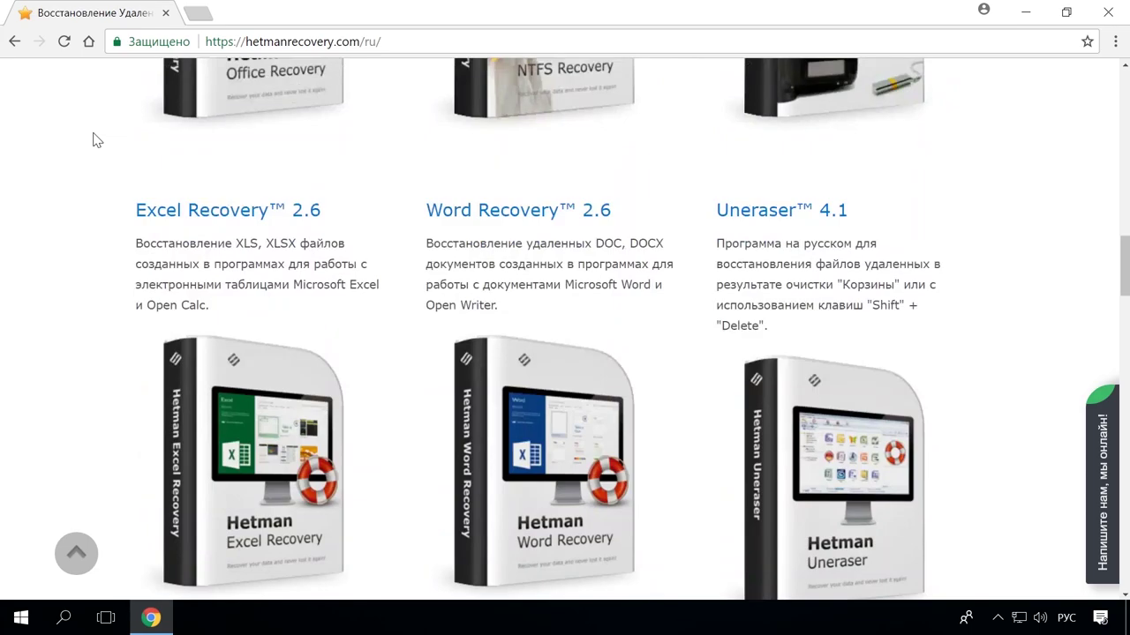
scroll(97, 139, up, 5)
scroll(97, 140, up, 5)
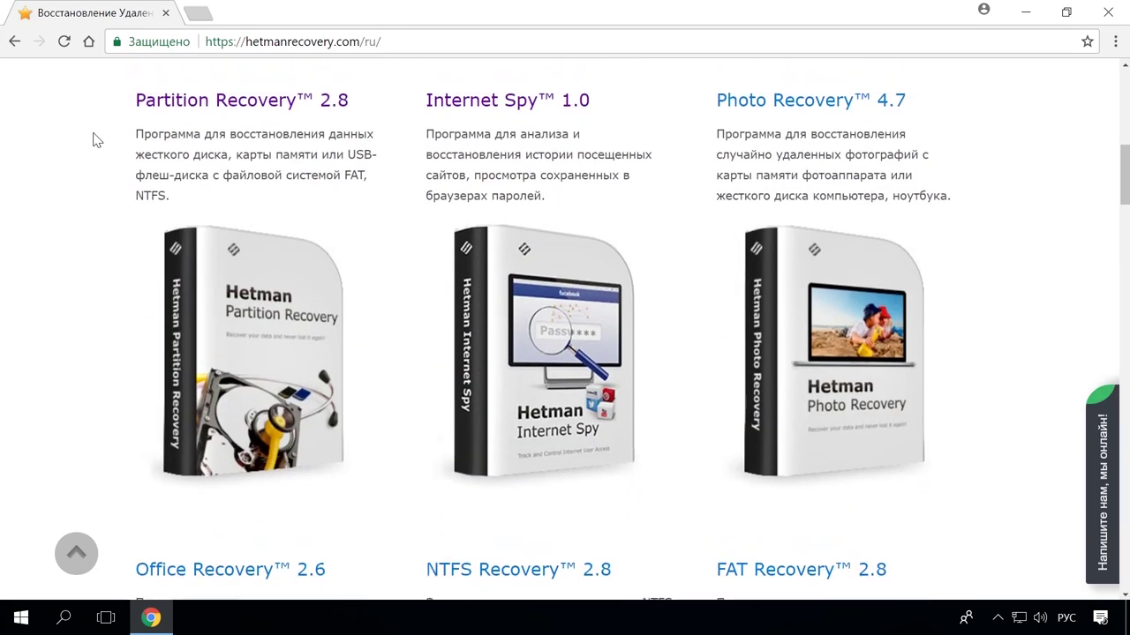
scroll(97, 139, up, 2)
click(315, 237)
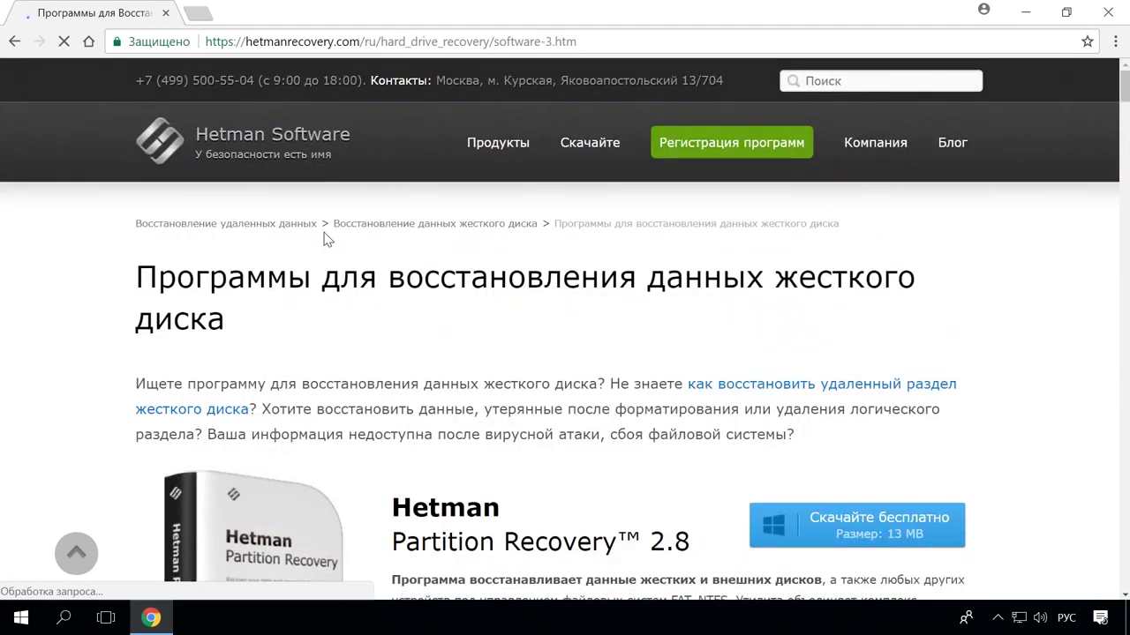
Download the free Partition Recovery 2.8 installer and finish the disk analysis wizard
scroll(415, 243, down, 2)
scroll(417, 246, down, 1)
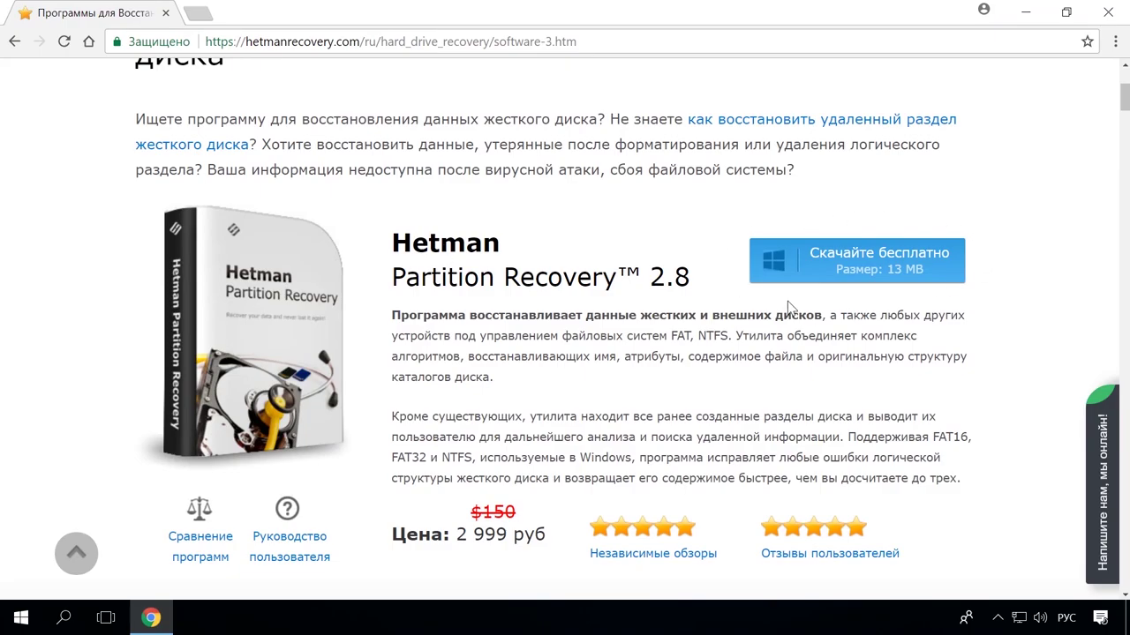
click(905, 262)
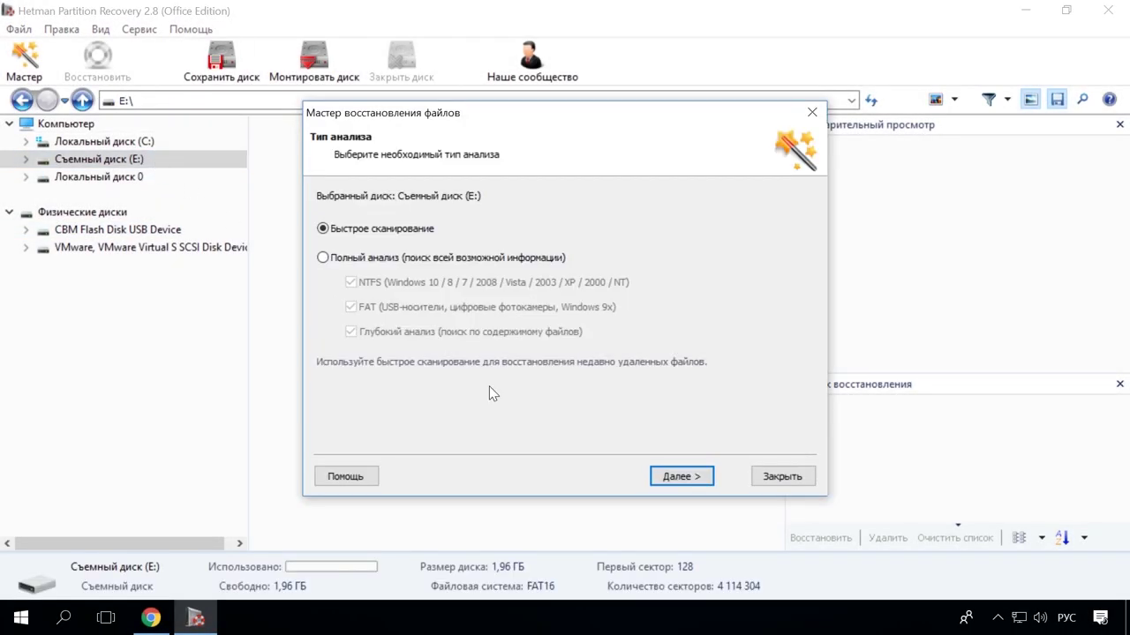
click(681, 476)
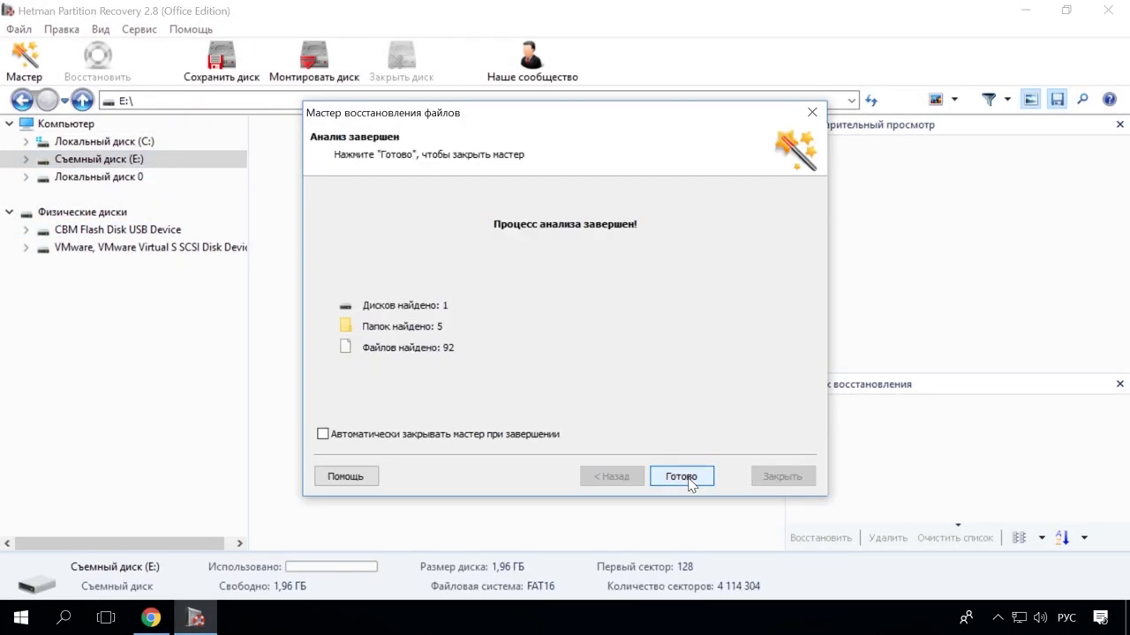
Close the wizard and preview the deleted flowers image, model photo and Word document
click(688, 480)
click(336, 481)
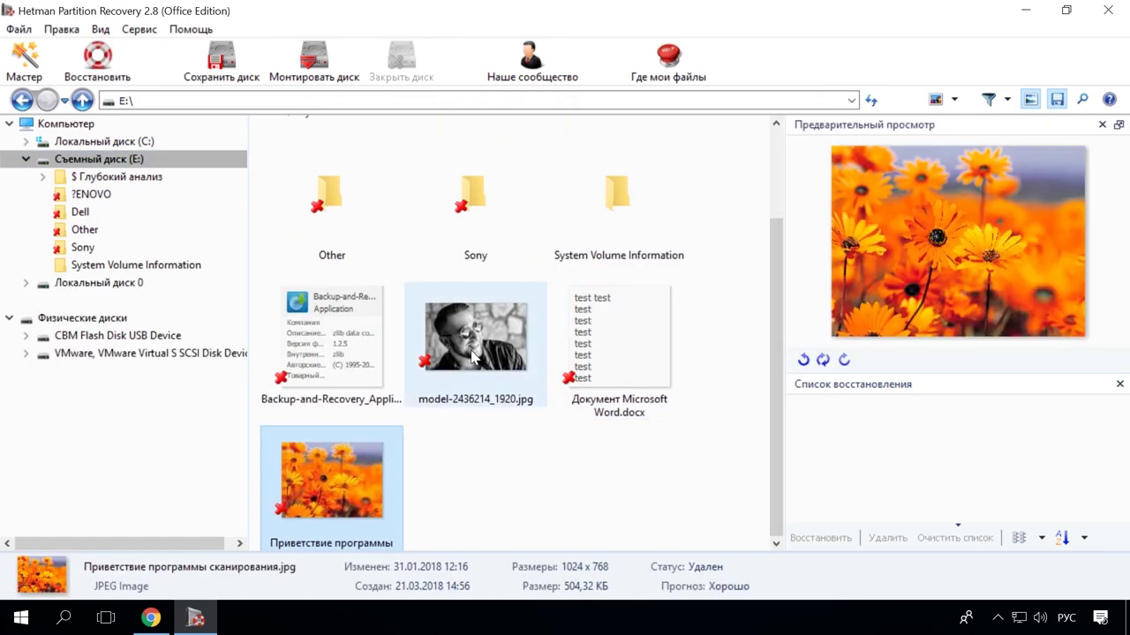
click(477, 344)
click(629, 353)
Recover CB_Green_AssistVAIOButton.jpg from the deleted Sony folder
click(84, 247)
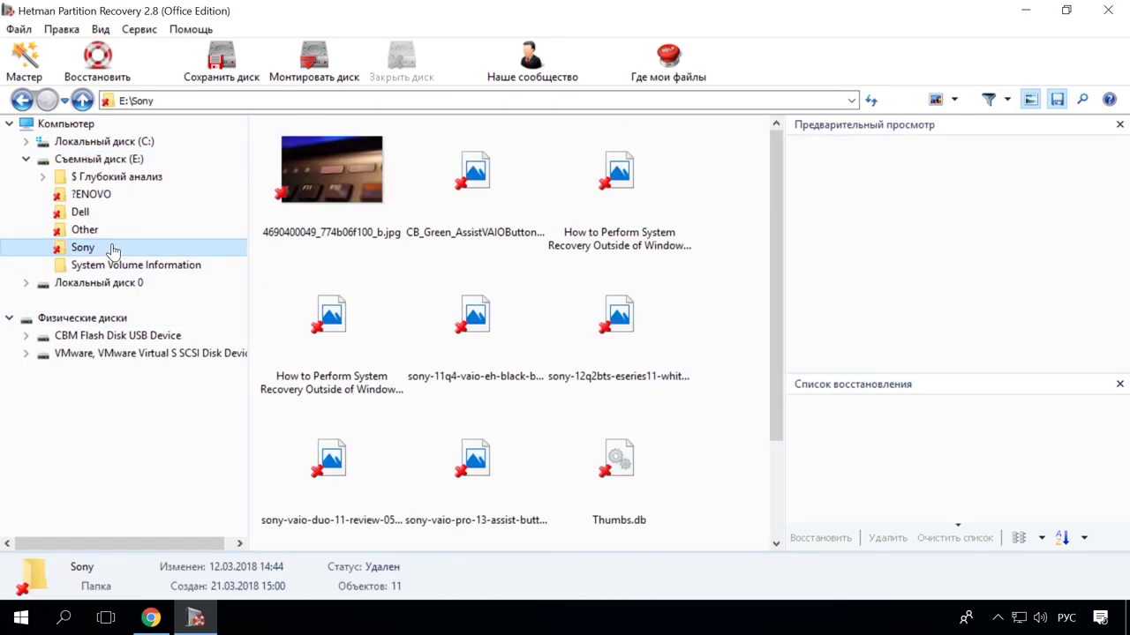
click(458, 201)
right_click(458, 201)
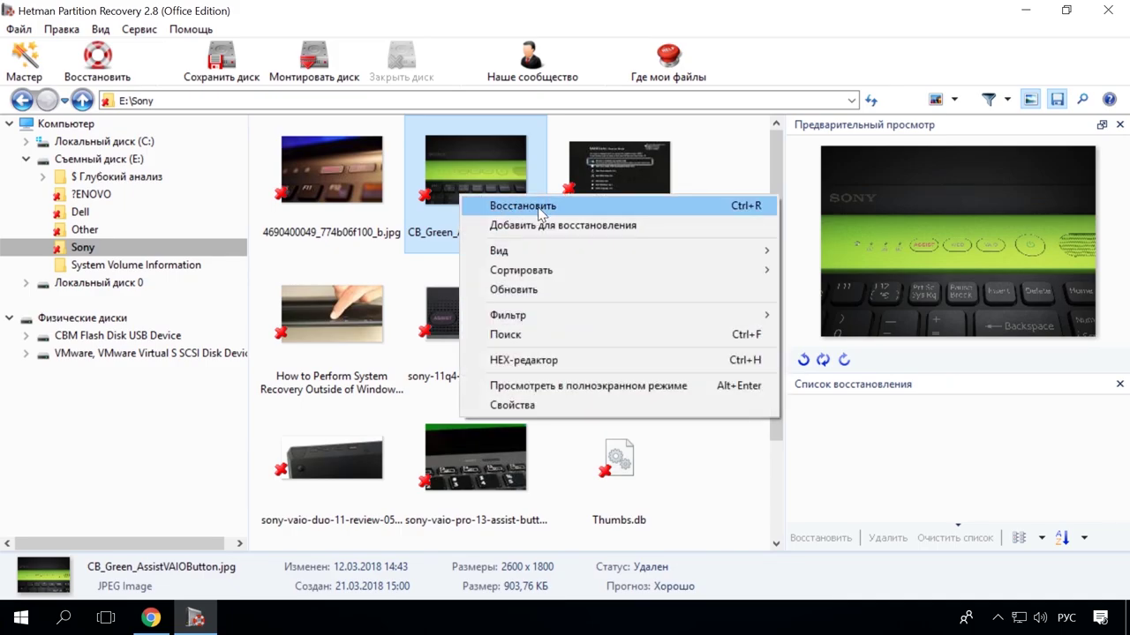
click(499, 204)
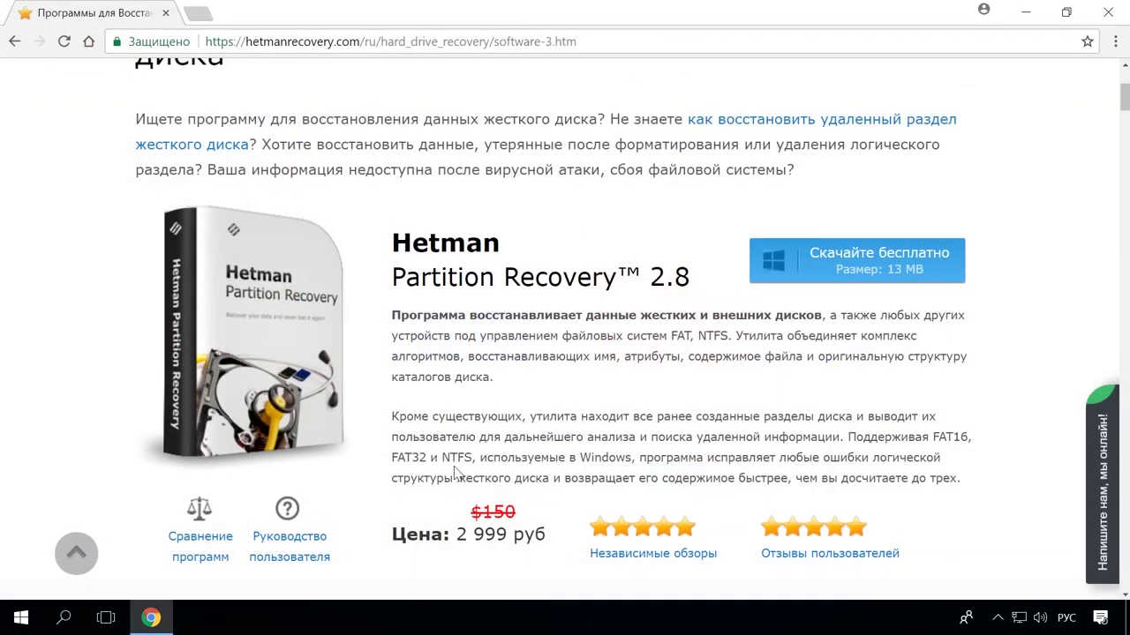
scroll(800, 310, up, 3)
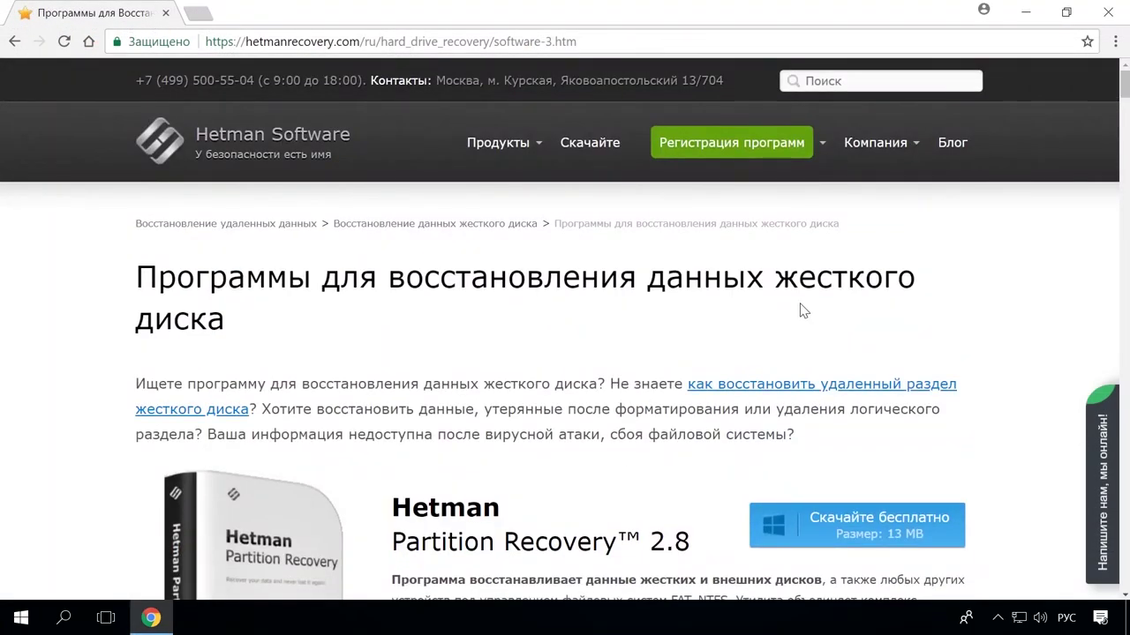
Open the Hetman blog and its article on converting Mac-formatted disks
click(948, 145)
scroll(938, 265, down, 2)
scroll(938, 268, down, 3)
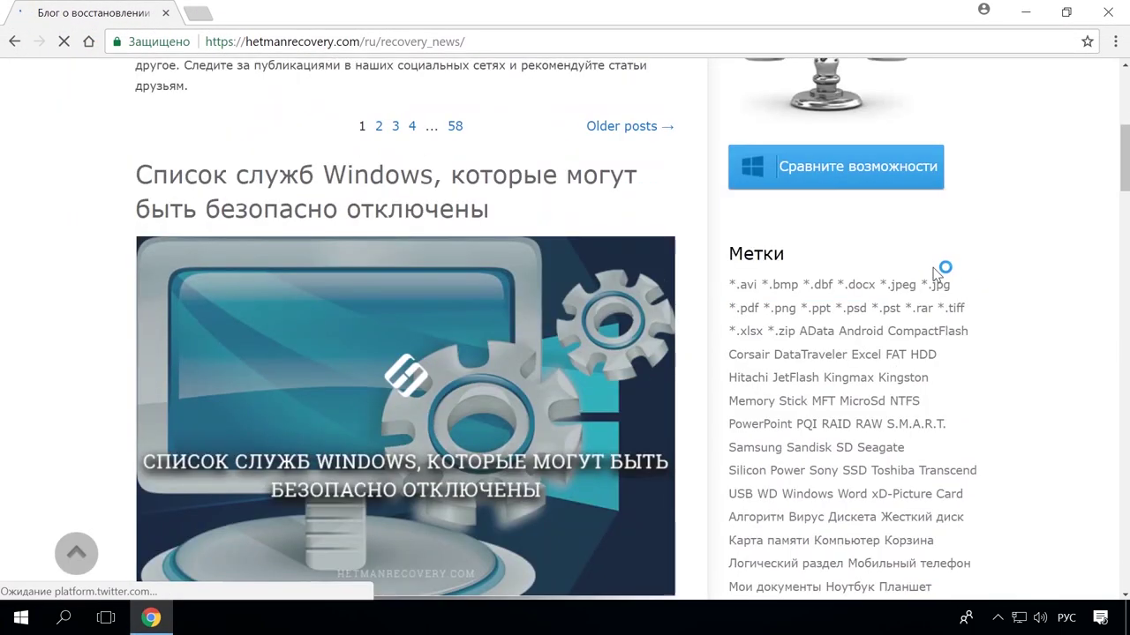
scroll(938, 267, down, 2)
scroll(935, 276, down, 6)
scroll(936, 276, down, 4)
scroll(937, 277, down, 4)
scroll(936, 277, down, 3)
scroll(935, 274, down, 4)
scroll(910, 270, down, 2)
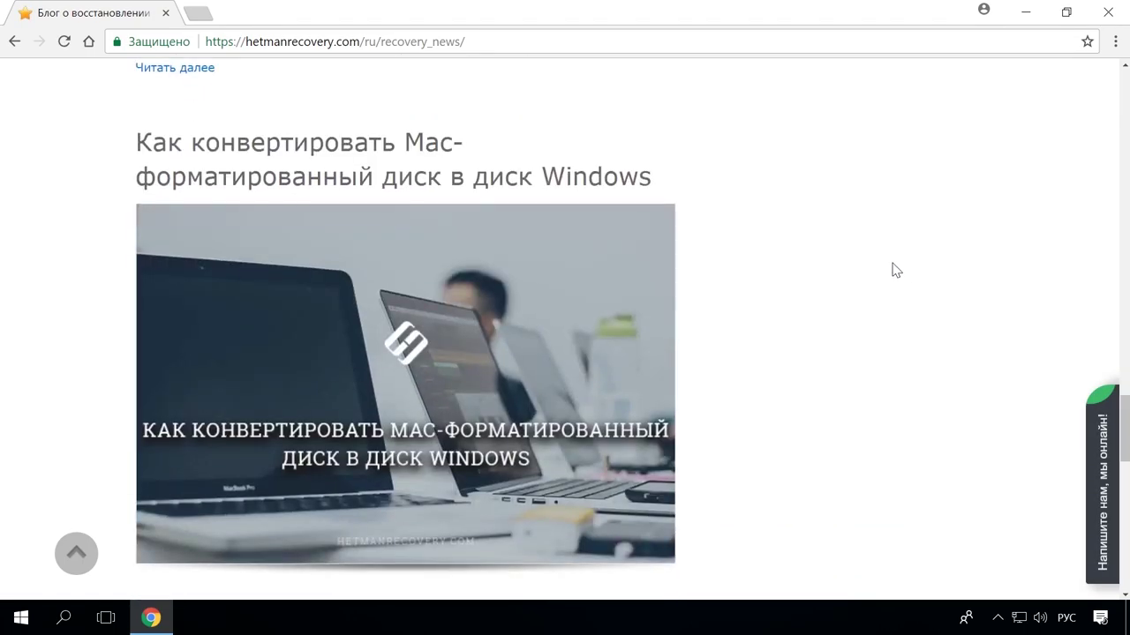
click(607, 181)
Open the site's operator chat and type the greeting 'Здравствуйте'
scroll(649, 225, down, 5)
scroll(650, 308, down, 4)
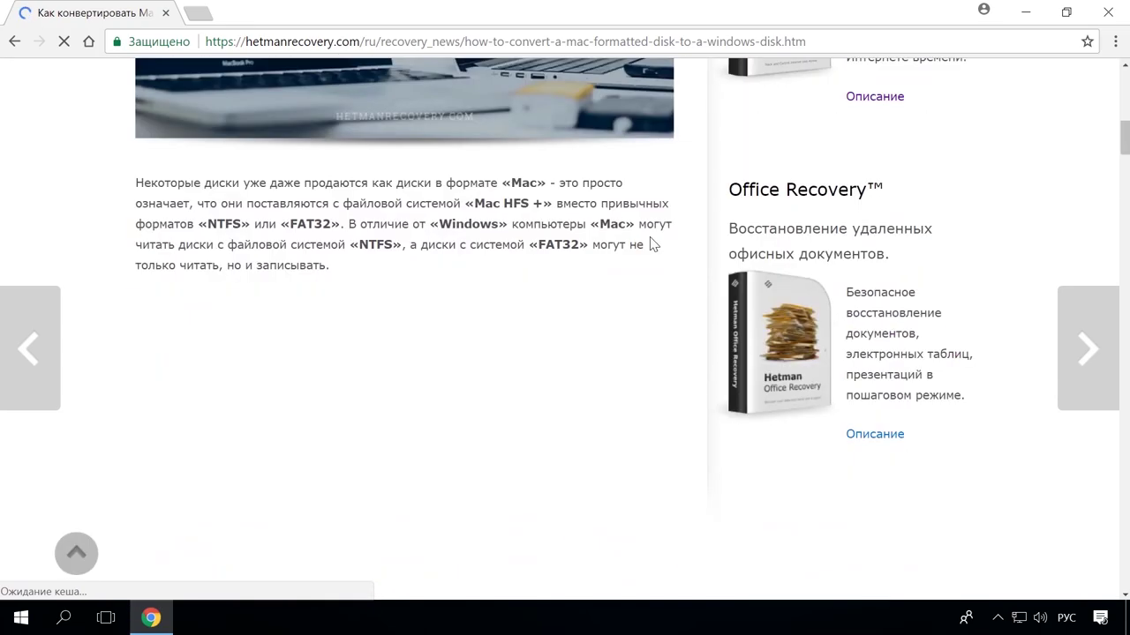
scroll(649, 242, down, 3)
scroll(654, 238, down, 5)
scroll(654, 237, down, 5)
scroll(654, 237, down, 4)
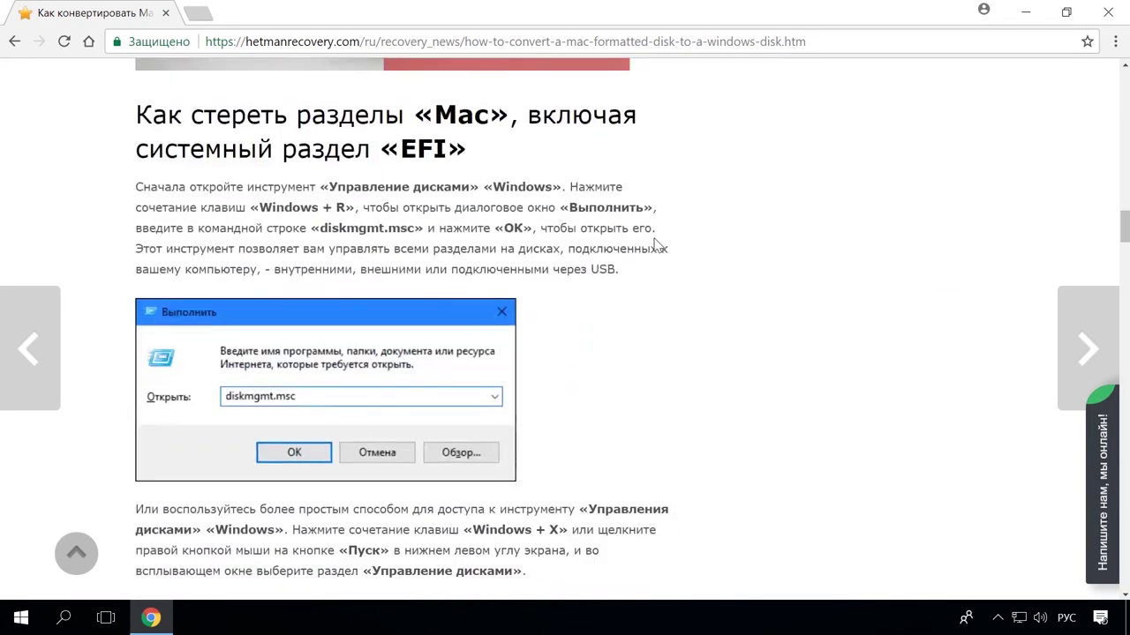
click(1099, 479)
text(Здравствуйте)
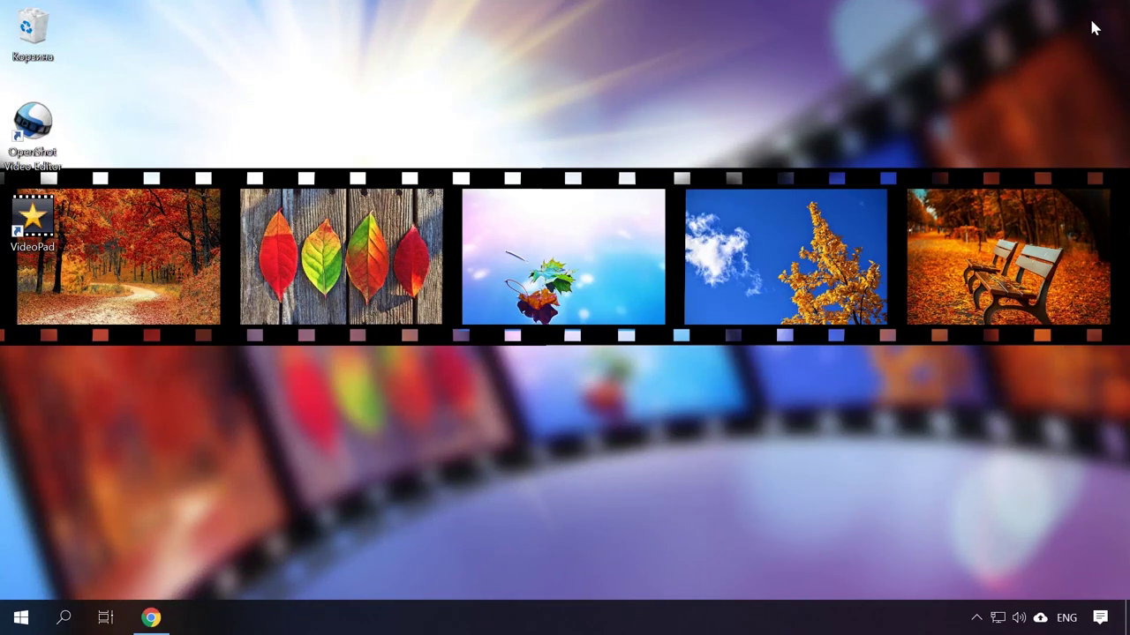
Open Coastline - 3581.mp4 from the Videos folder with the Photos app
key(super+e)
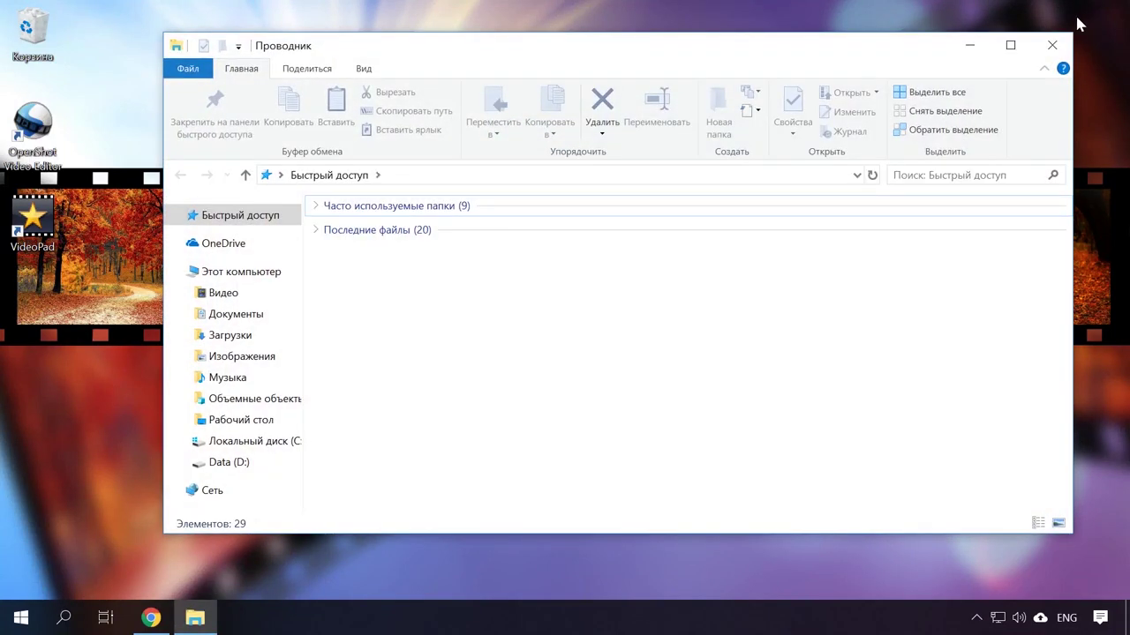
click(234, 293)
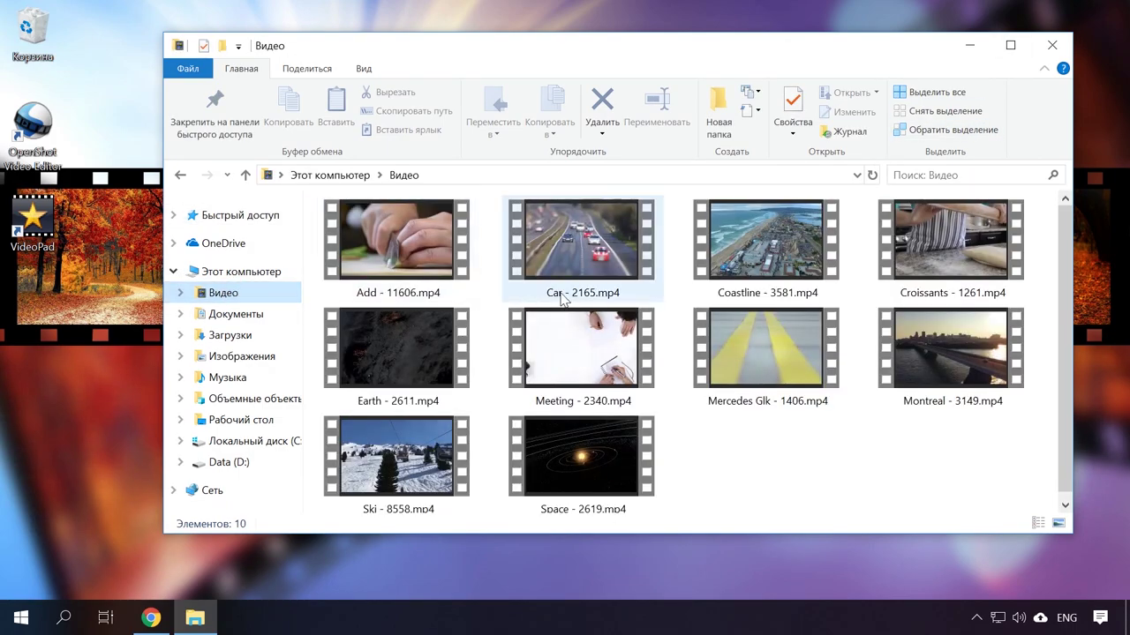
right_click(753, 227)
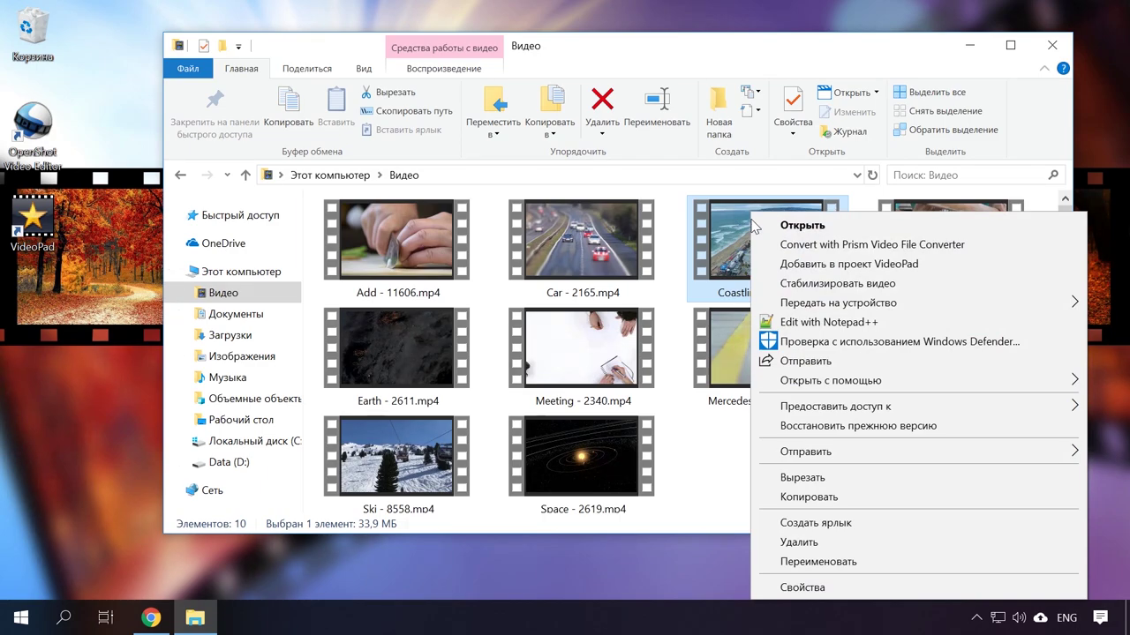
mouse_move(861, 381)
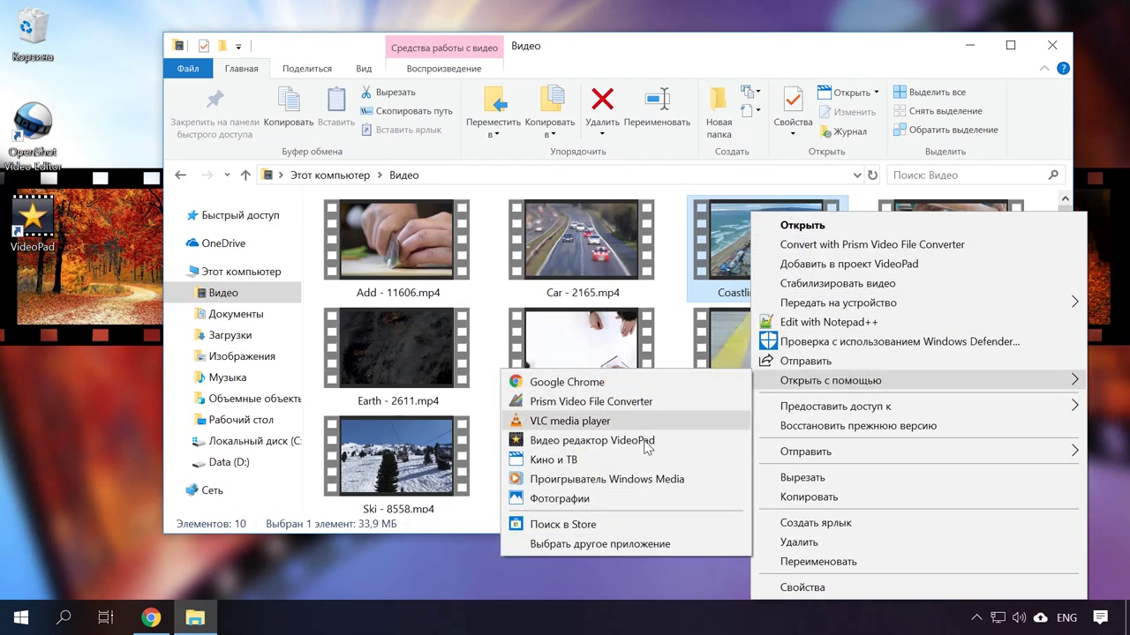
click(633, 499)
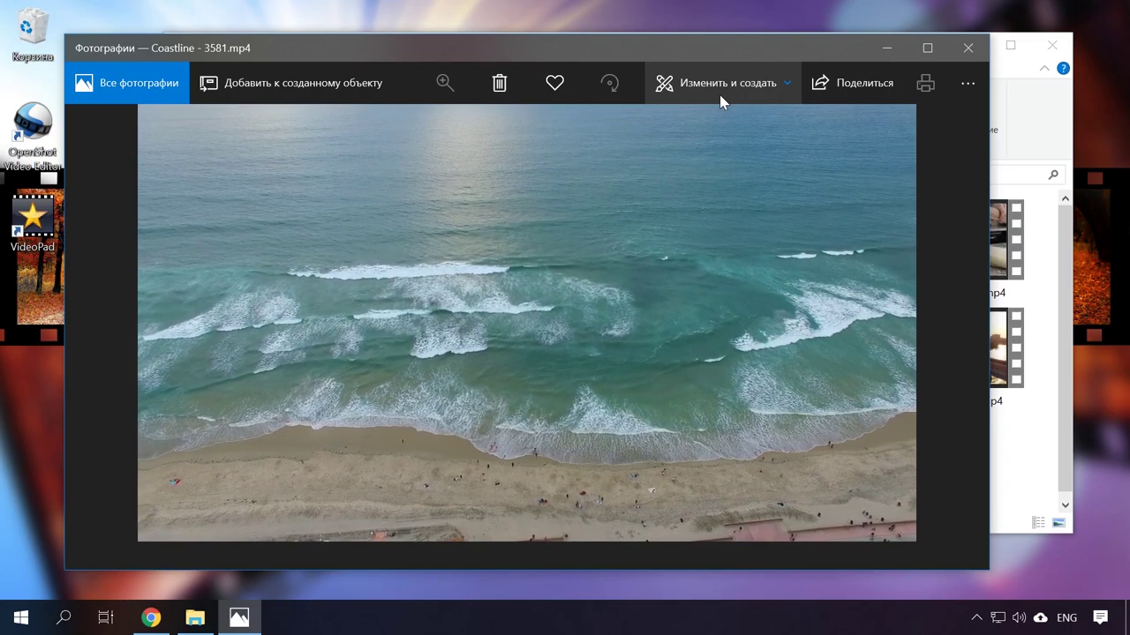
Trim the Coastline video to 0:14–0:27, preview it, and save the copy Coastline - 3581_Trim.mp4
click(719, 94)
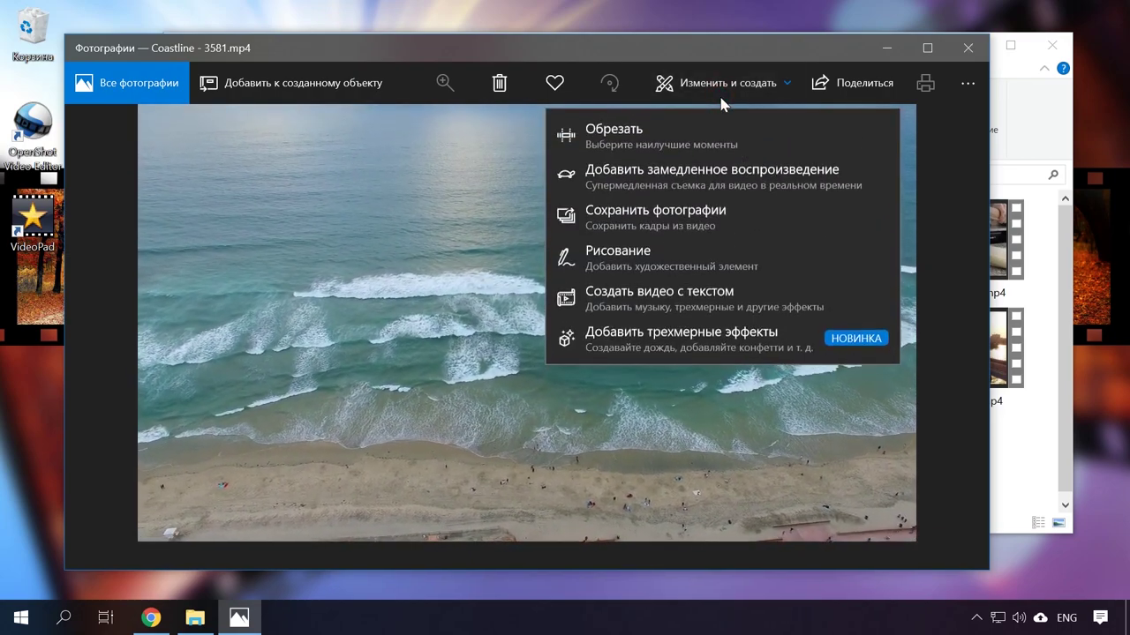
click(687, 137)
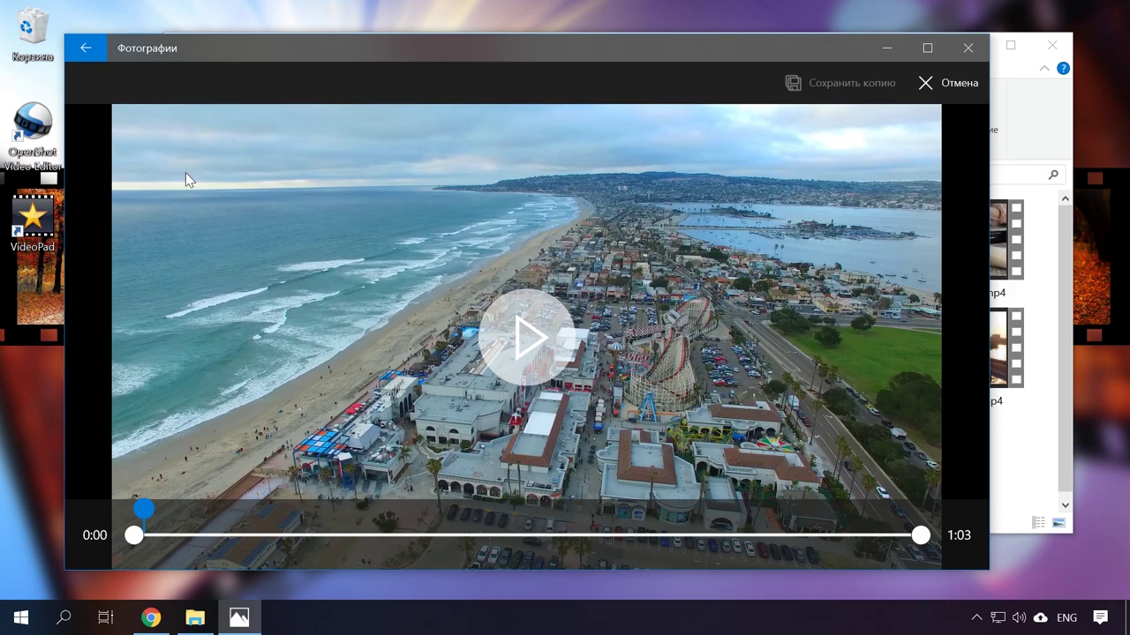
drag(133, 540, 305, 537)
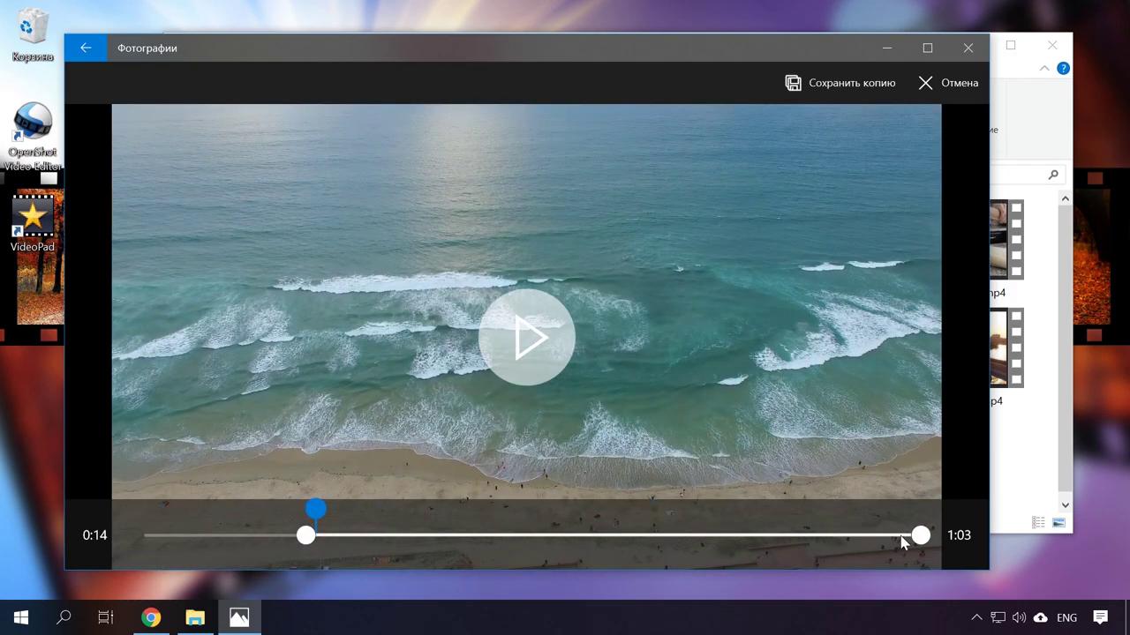
drag(921, 536, 519, 547)
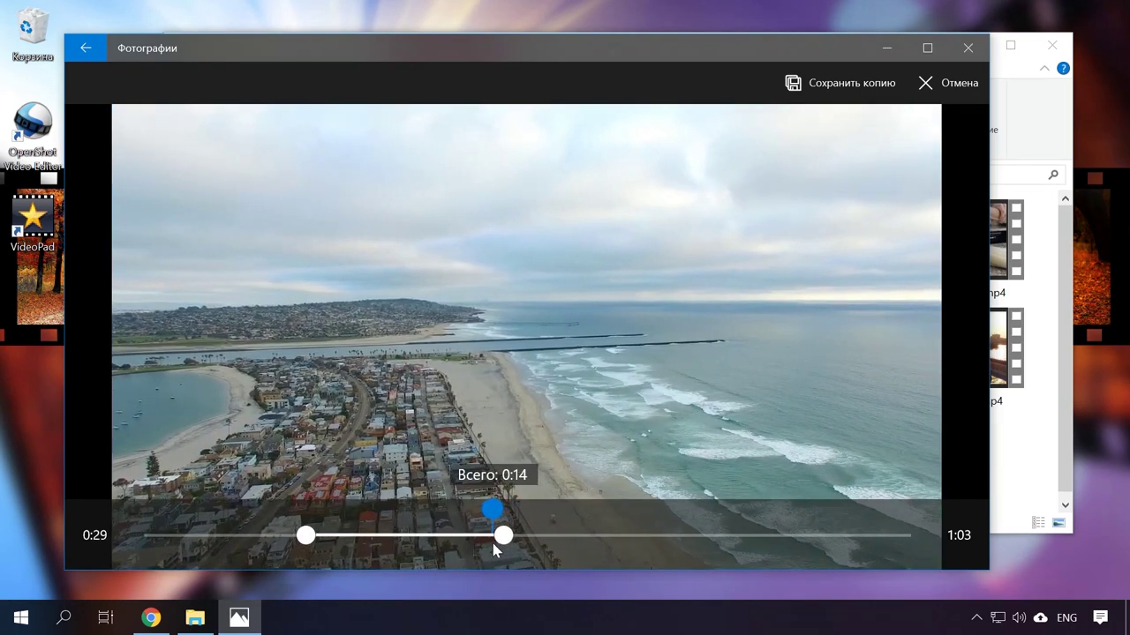
drag(519, 547, 484, 541)
click(523, 337)
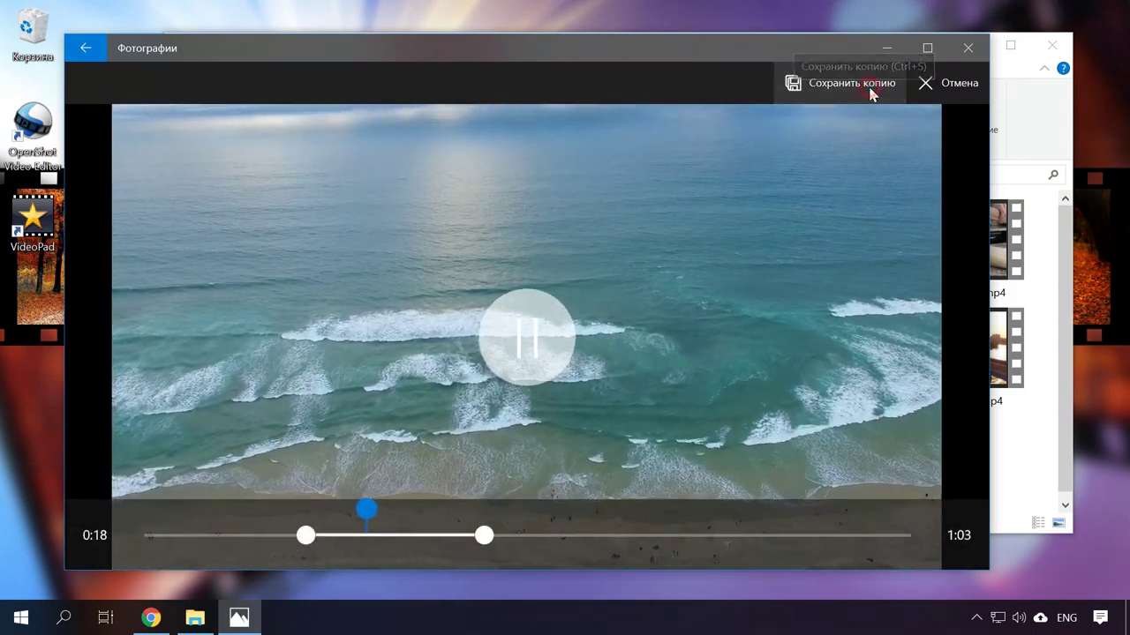
click(868, 85)
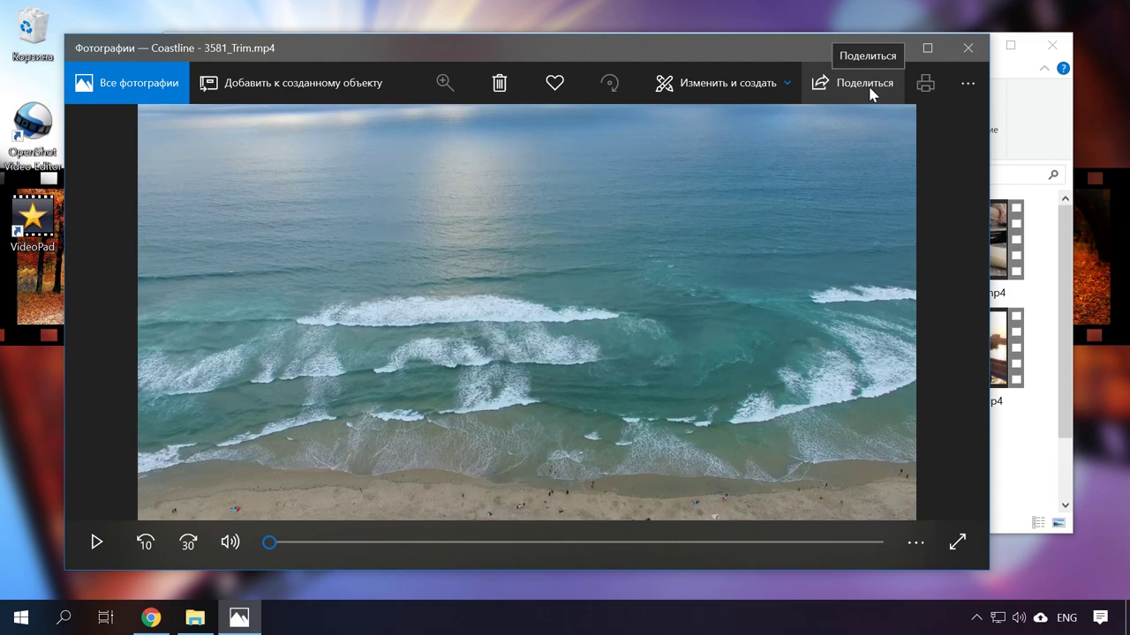
click(887, 52)
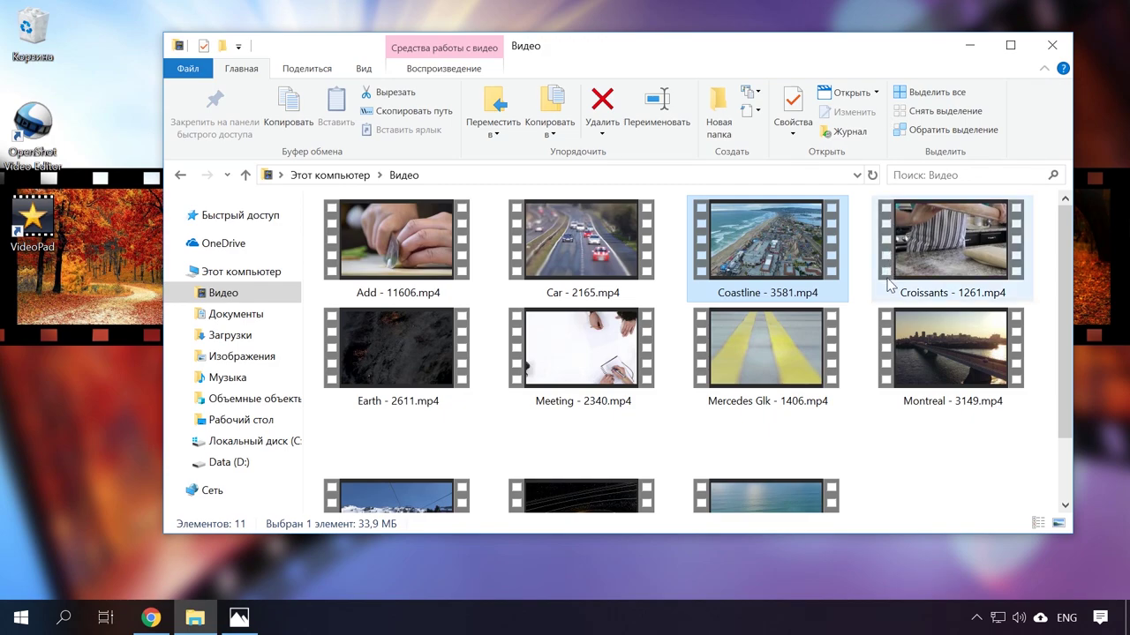
Check the new Coastline - 3581_Trim.mp4 in Videos, then bring up options for Car - 2165.mp4
scroll(887, 287, down, 1)
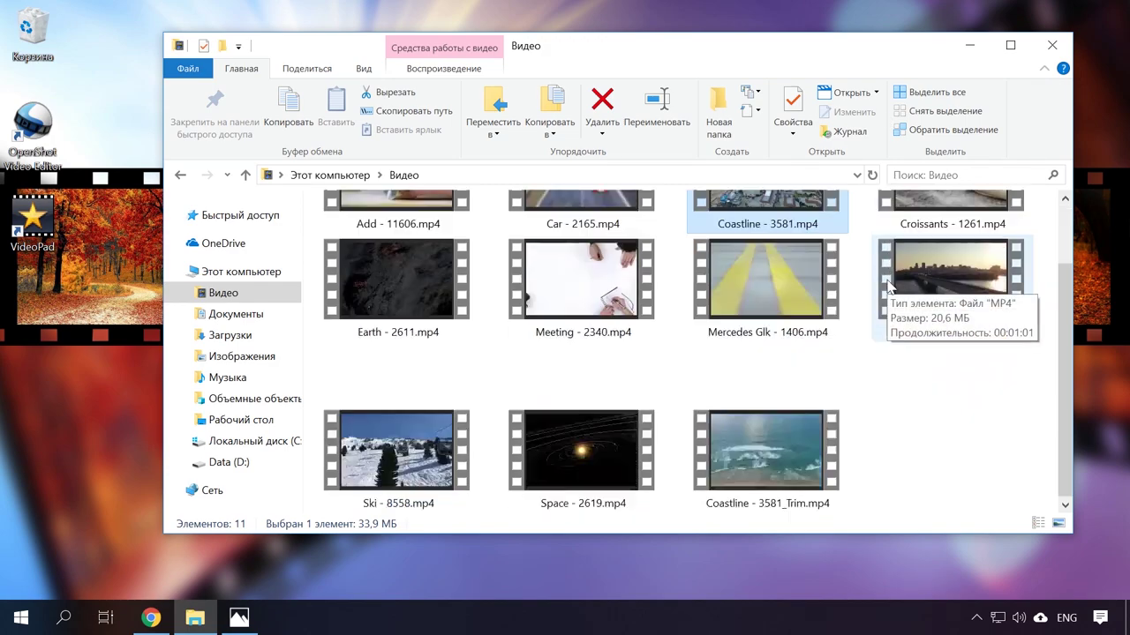
click(788, 450)
mouse_move(792, 455)
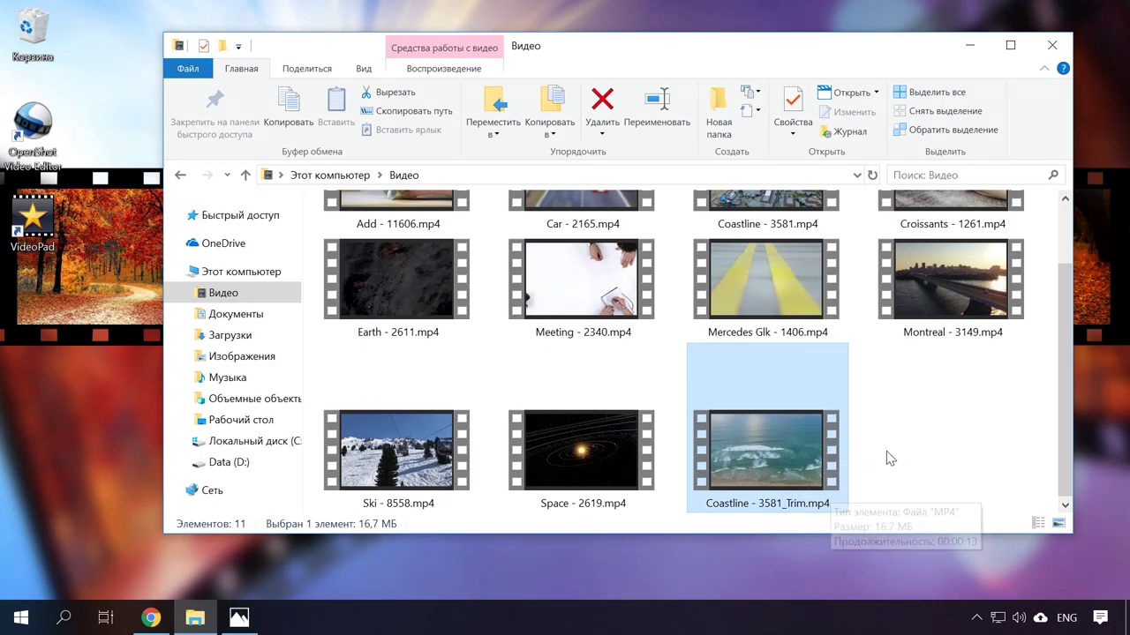
scroll(886, 451, up, 1)
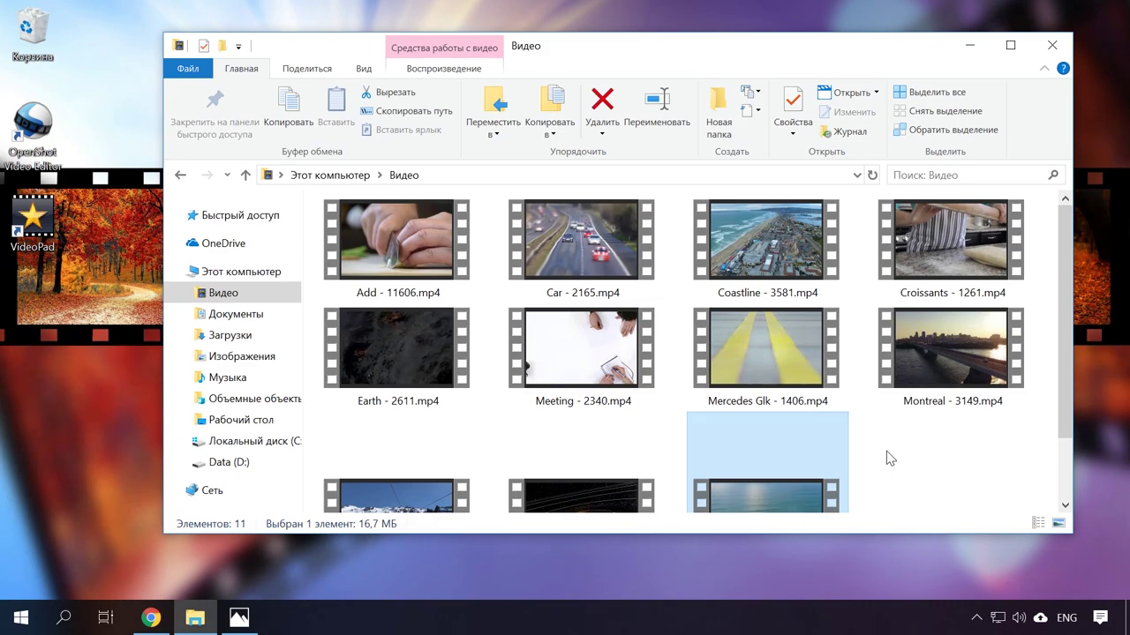
right_click(606, 250)
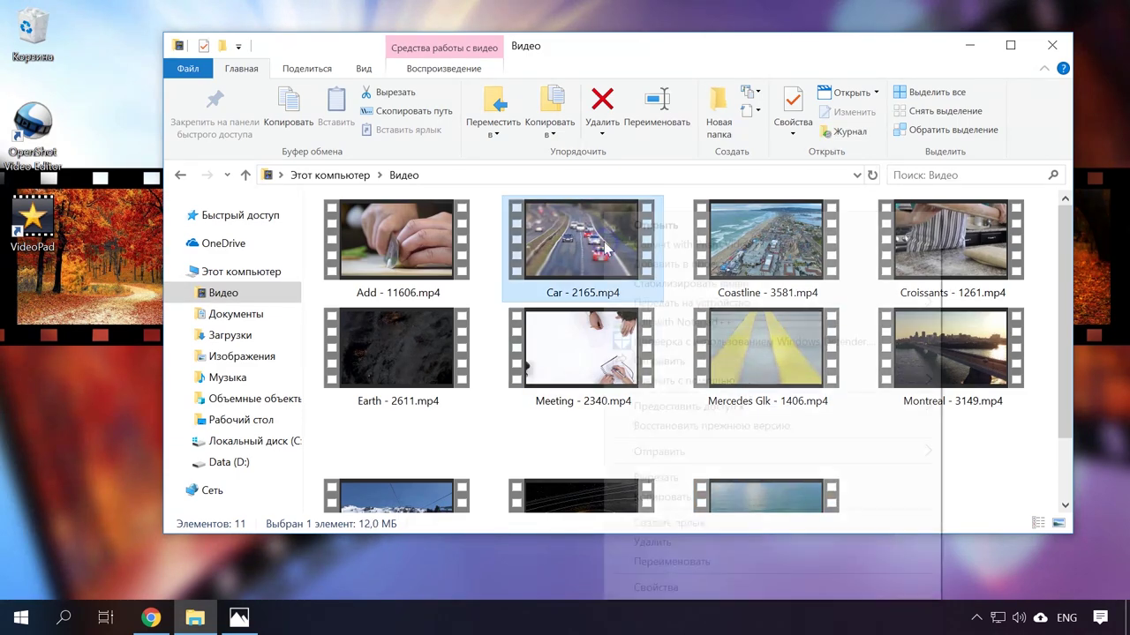
Play Car - 2165.mp4 in Movies & TV and send it to the Photos trim editor
mouse_move(680, 383)
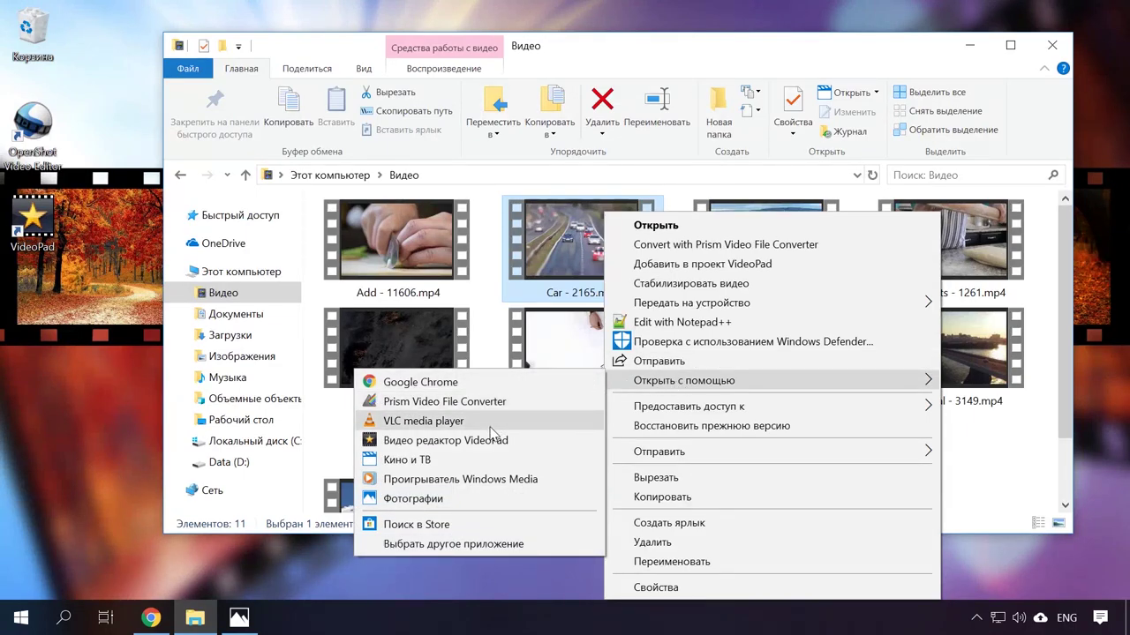
click(470, 459)
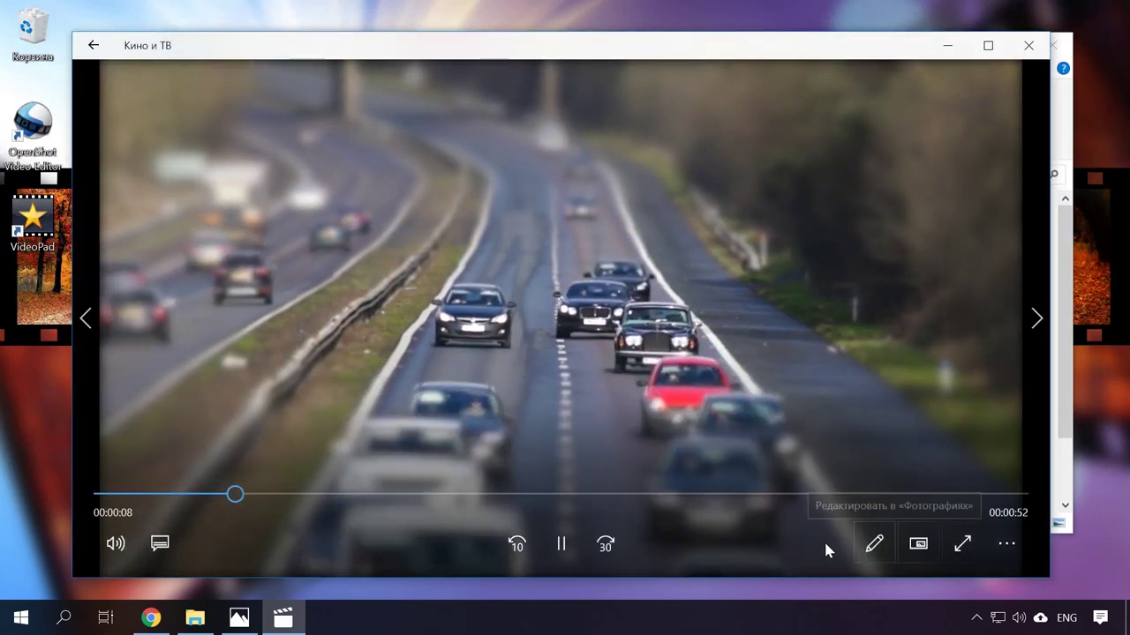
click(873, 544)
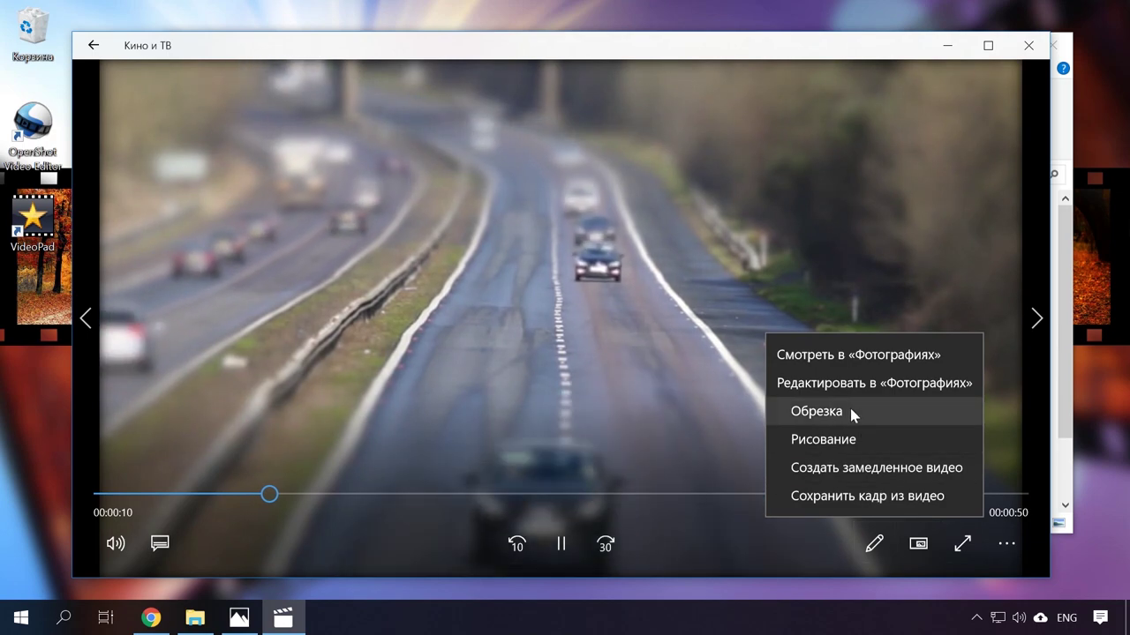
click(853, 410)
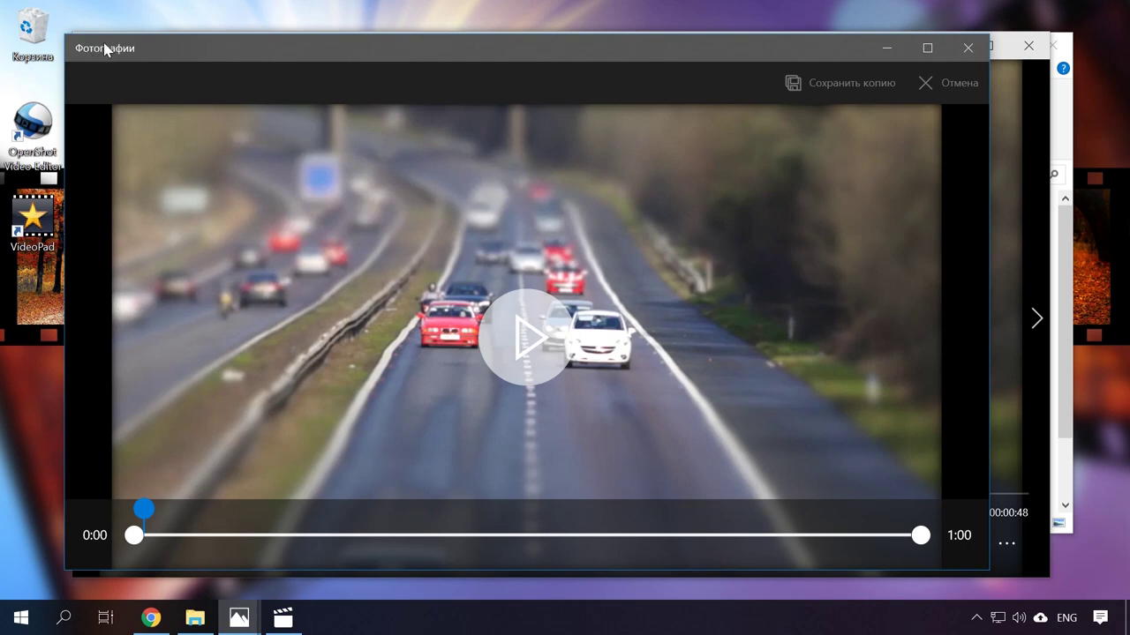
Move the Car clip's trim start later and its end earlier on the timeline
drag(133, 535, 292, 535)
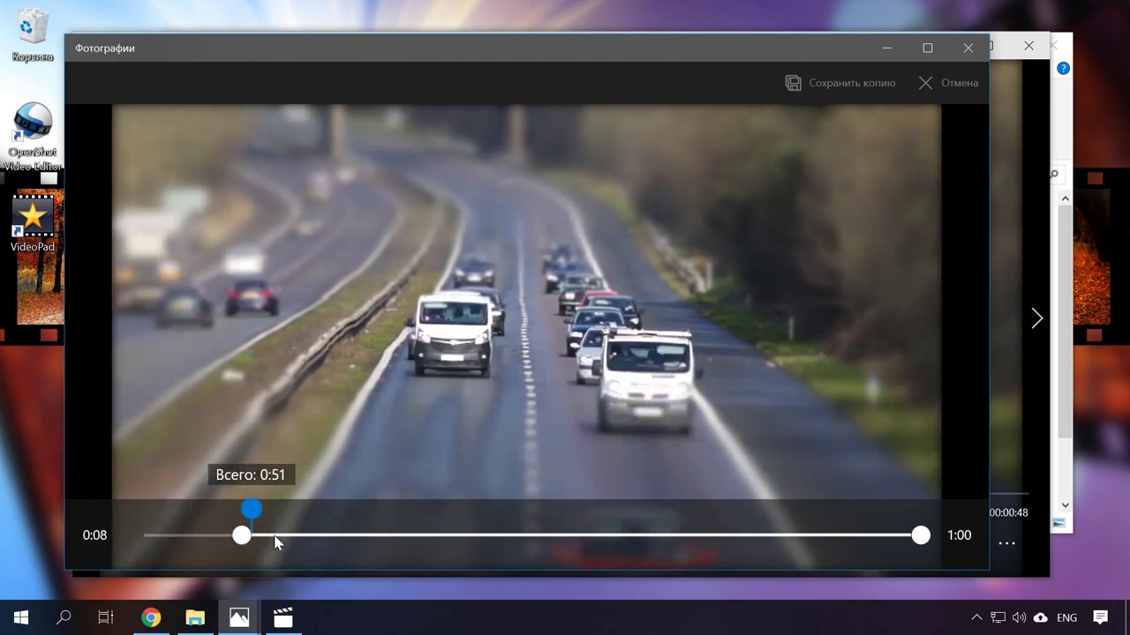
drag(920, 534, 612, 523)
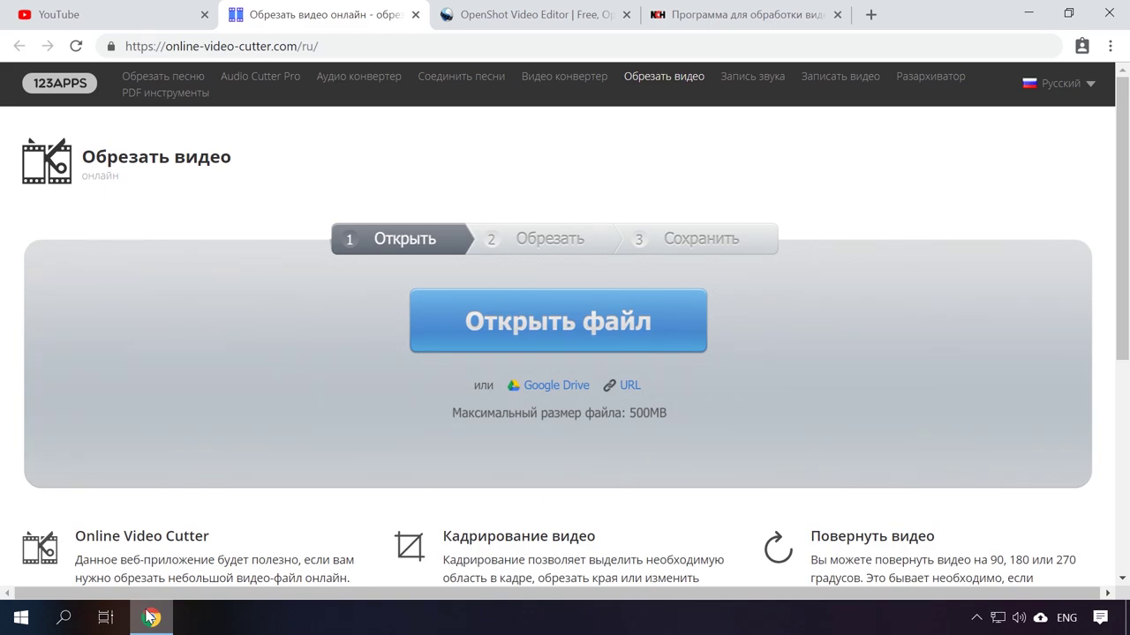
Try the Google Drive and URL loading options, dismissing the Google sign-in prompt
click(543, 388)
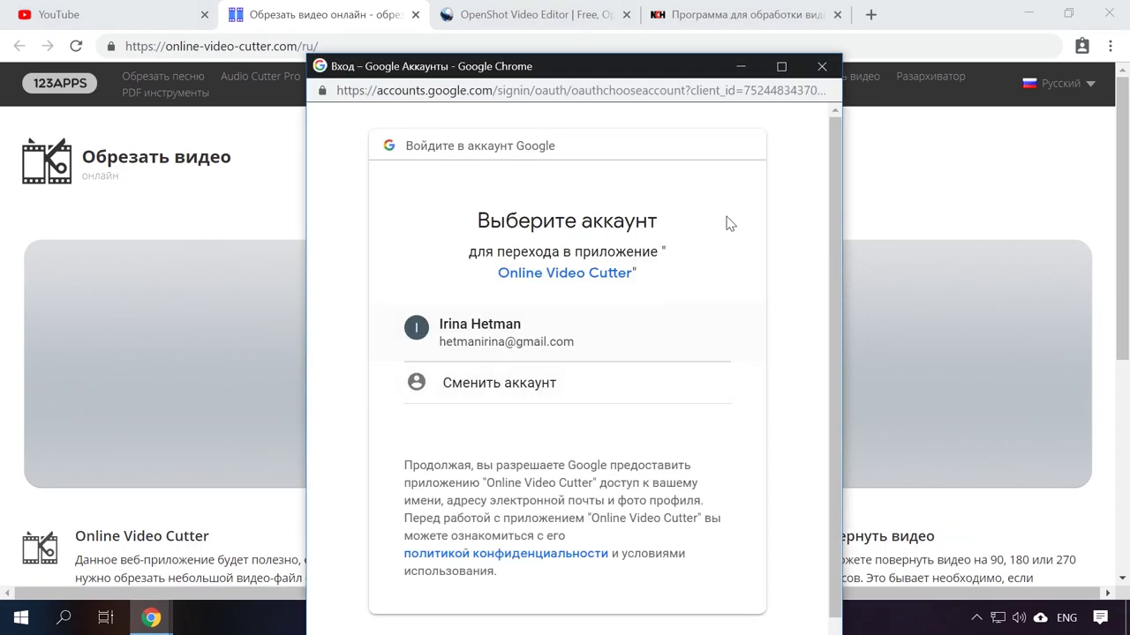
click(822, 66)
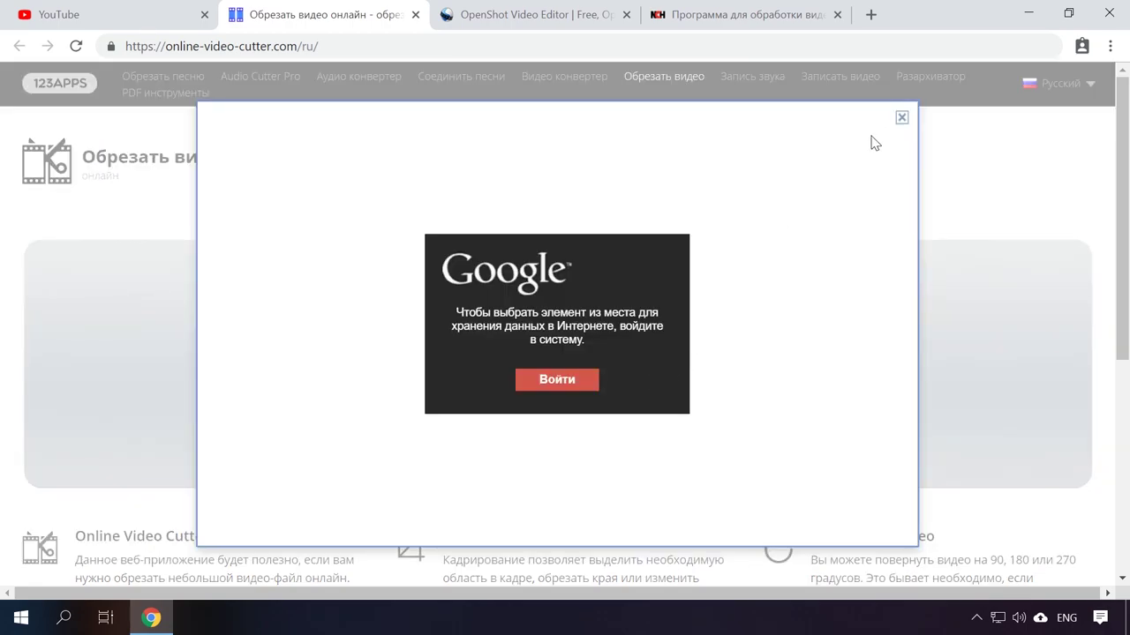
click(901, 117)
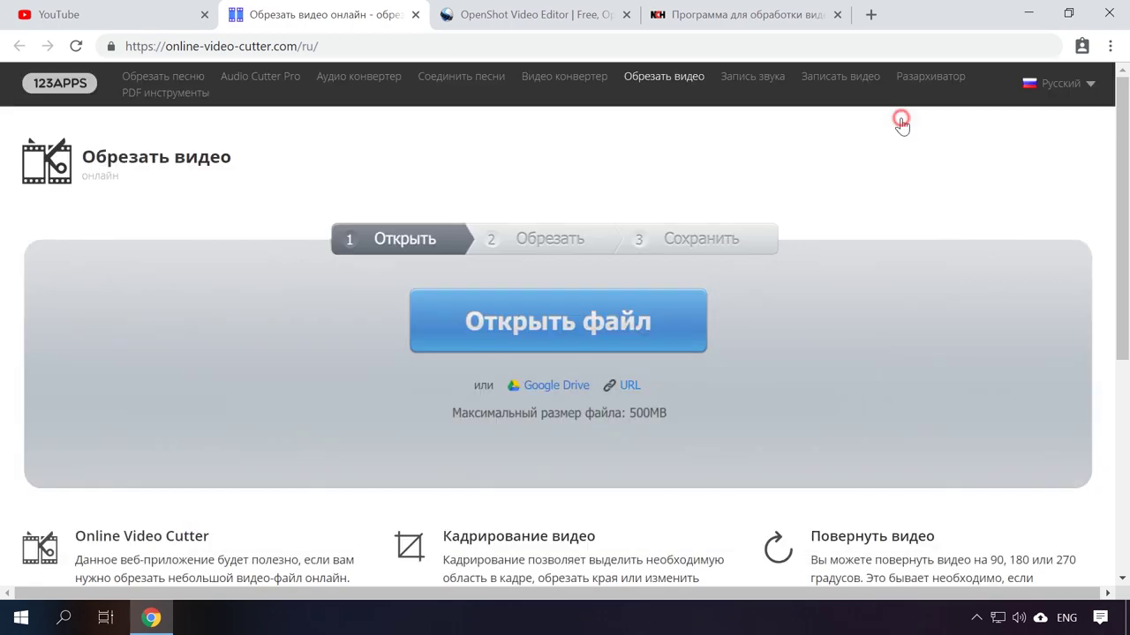
click(629, 386)
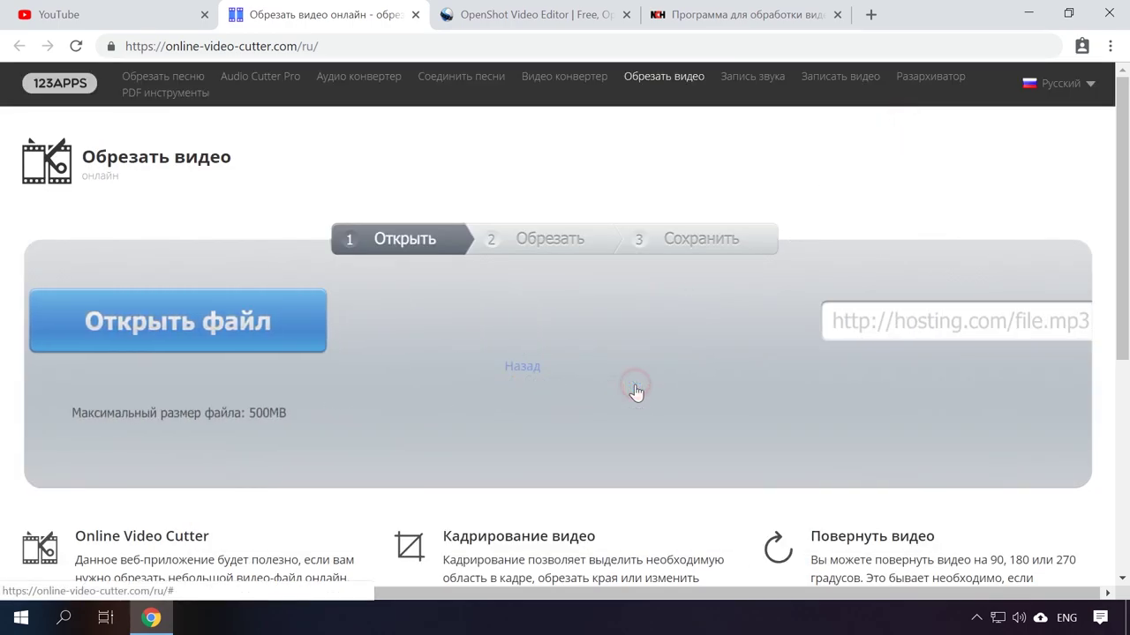
click(530, 364)
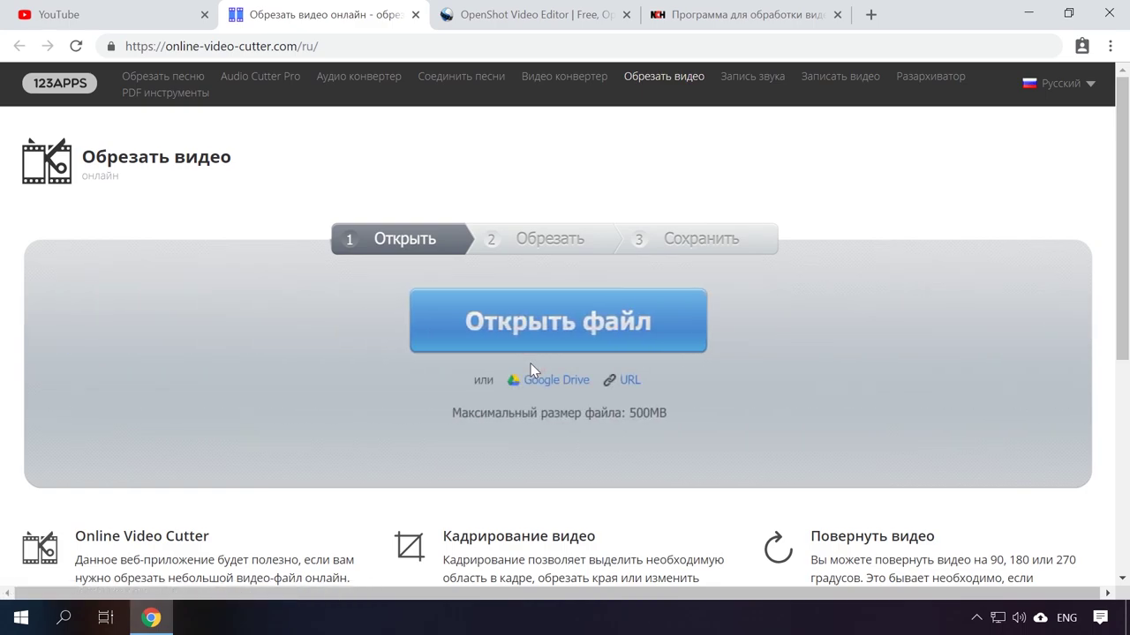
Open Add - 11606.mp4 from the Videos folder in the online cutter
click(617, 322)
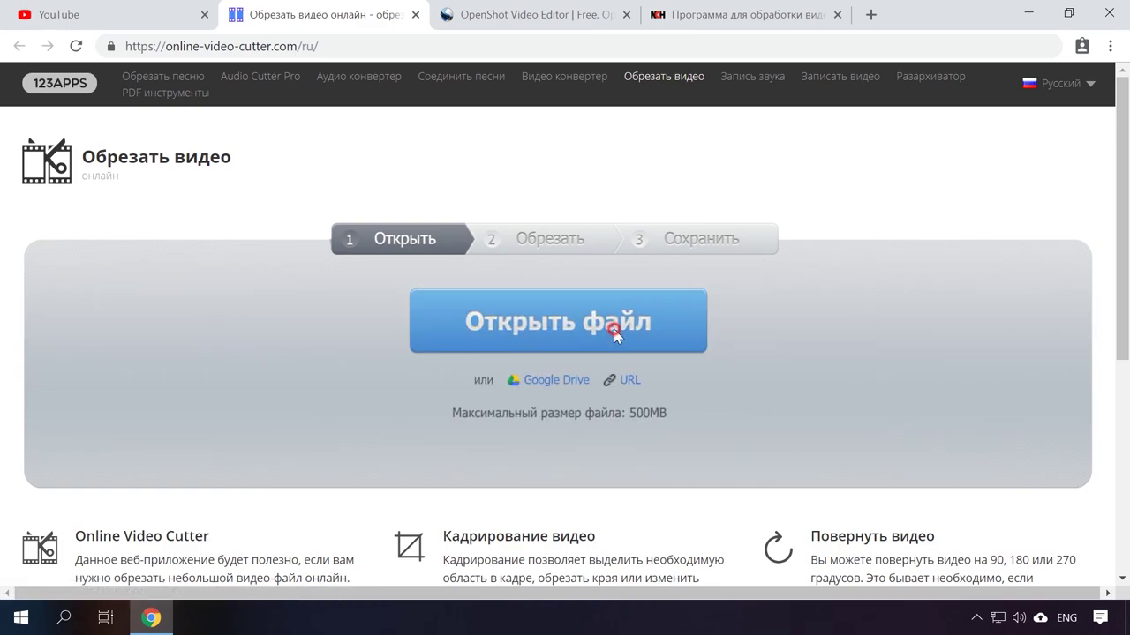
click(247, 198)
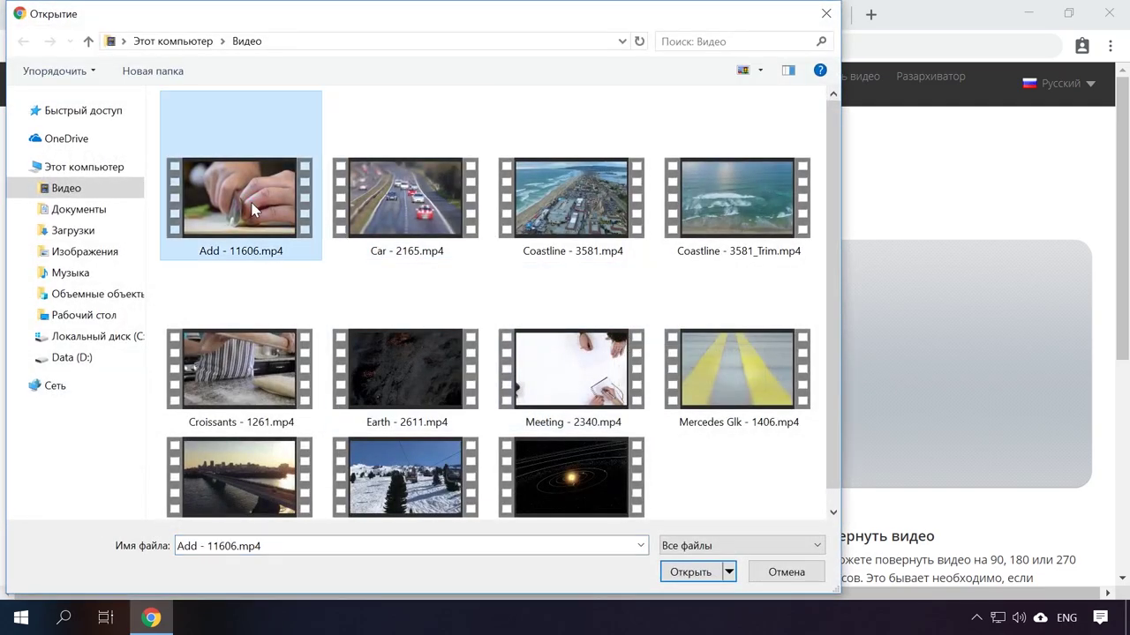
click(693, 572)
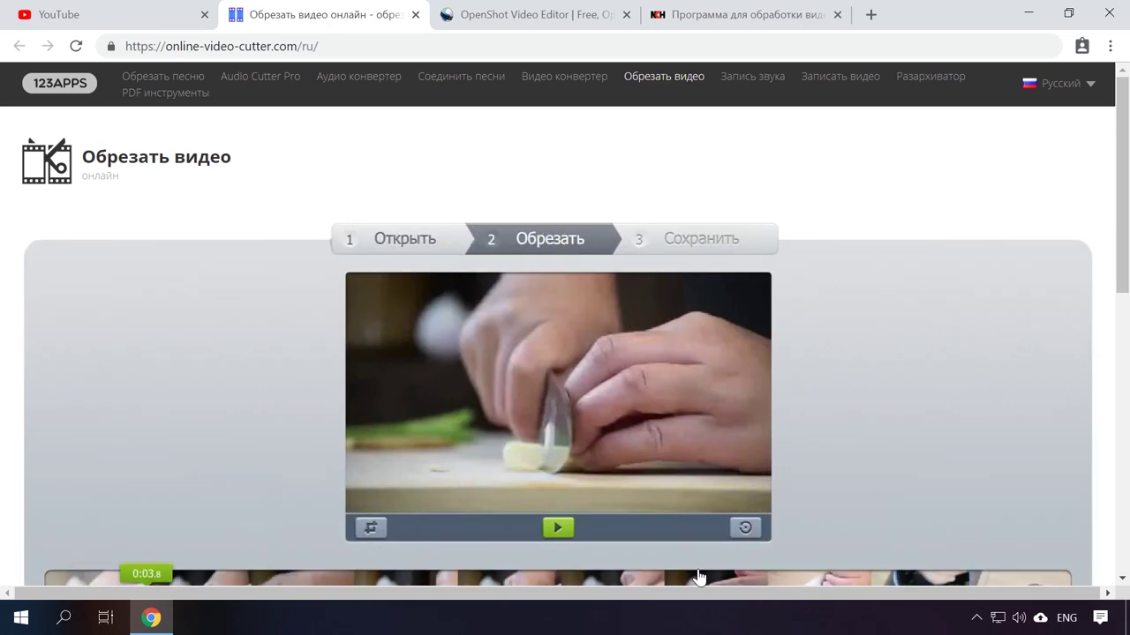
scroll(974, 406, down, 1)
Trim the Add clip to 0:27.0–0:38.3 and preview the kept section
scroll(974, 409, down, 1)
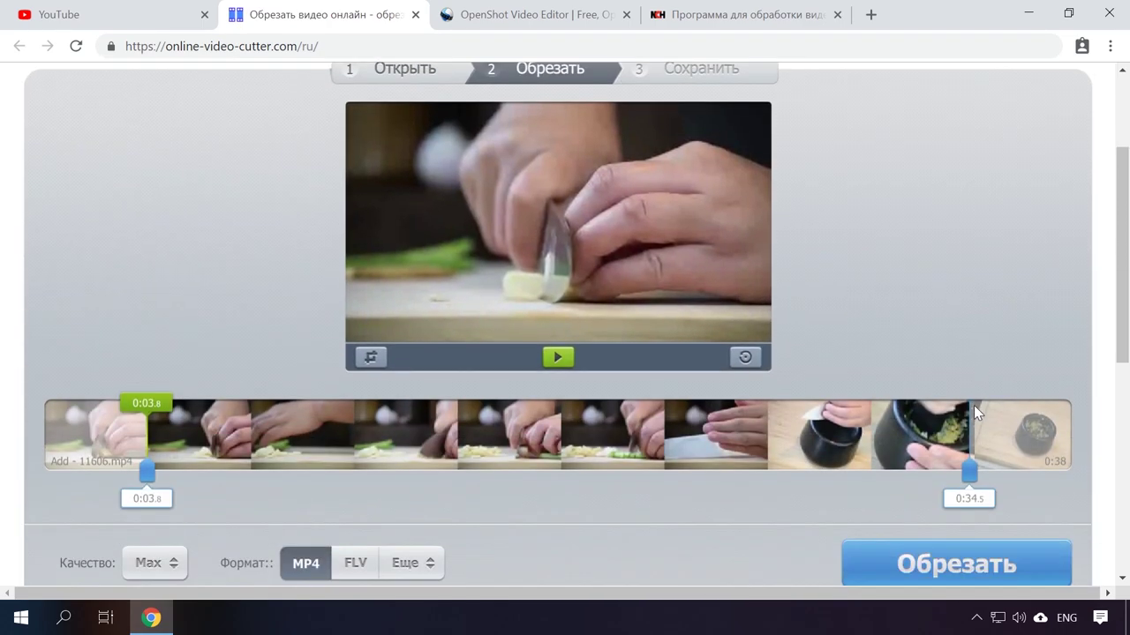
drag(144, 466, 799, 466)
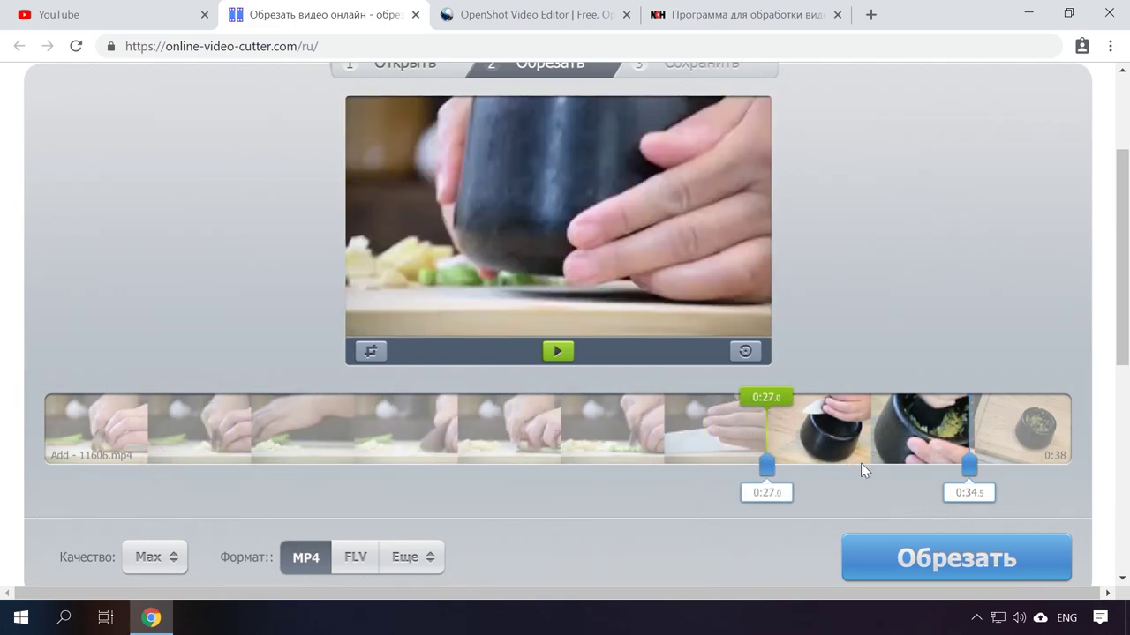
drag(977, 467, 1084, 470)
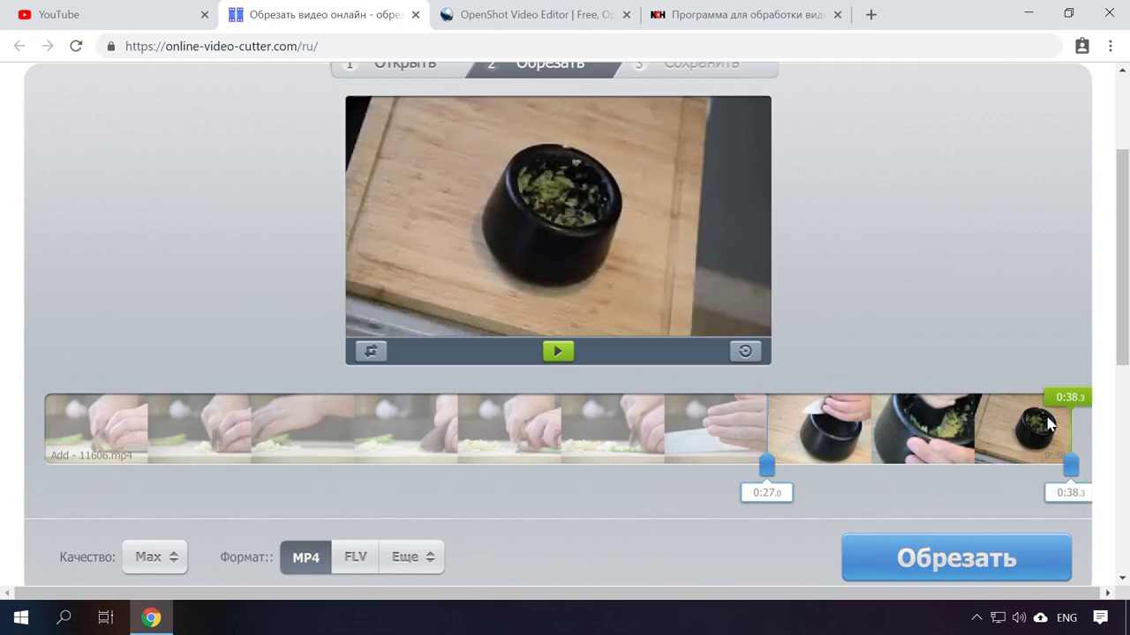
click(558, 352)
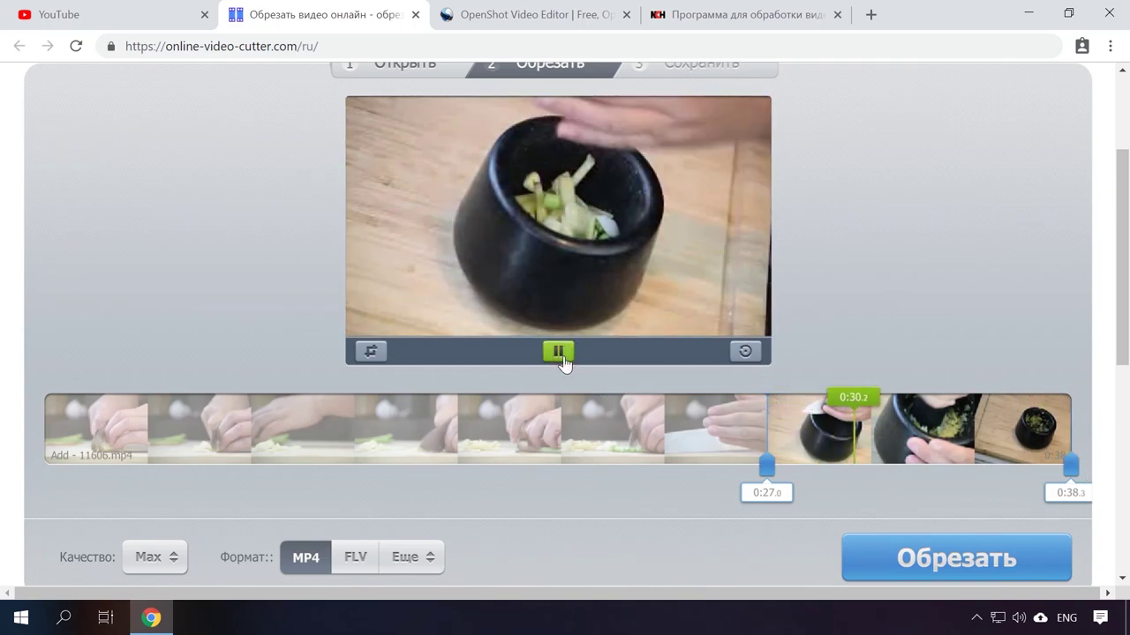
click(560, 353)
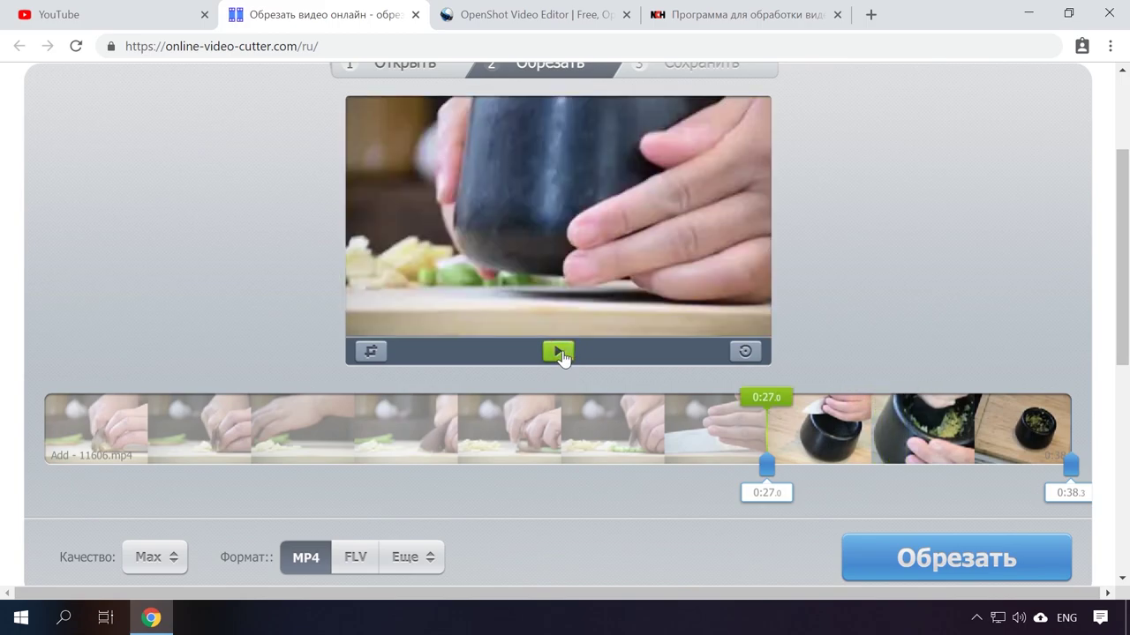
Set output quality to 1080p and format to AVI, then cut the video
click(163, 565)
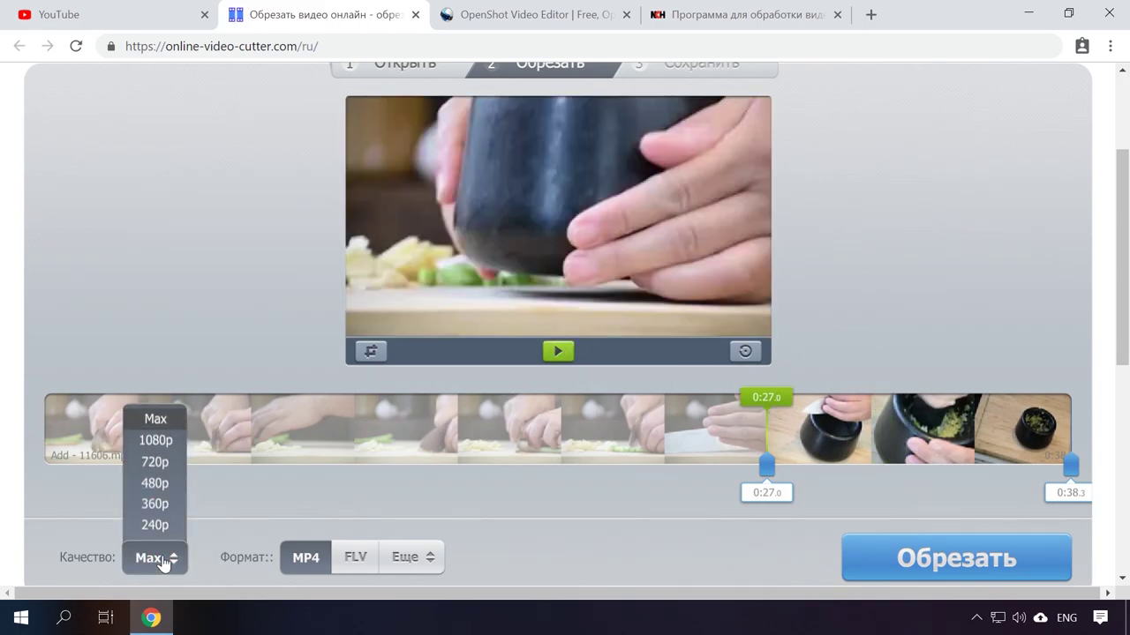
click(172, 447)
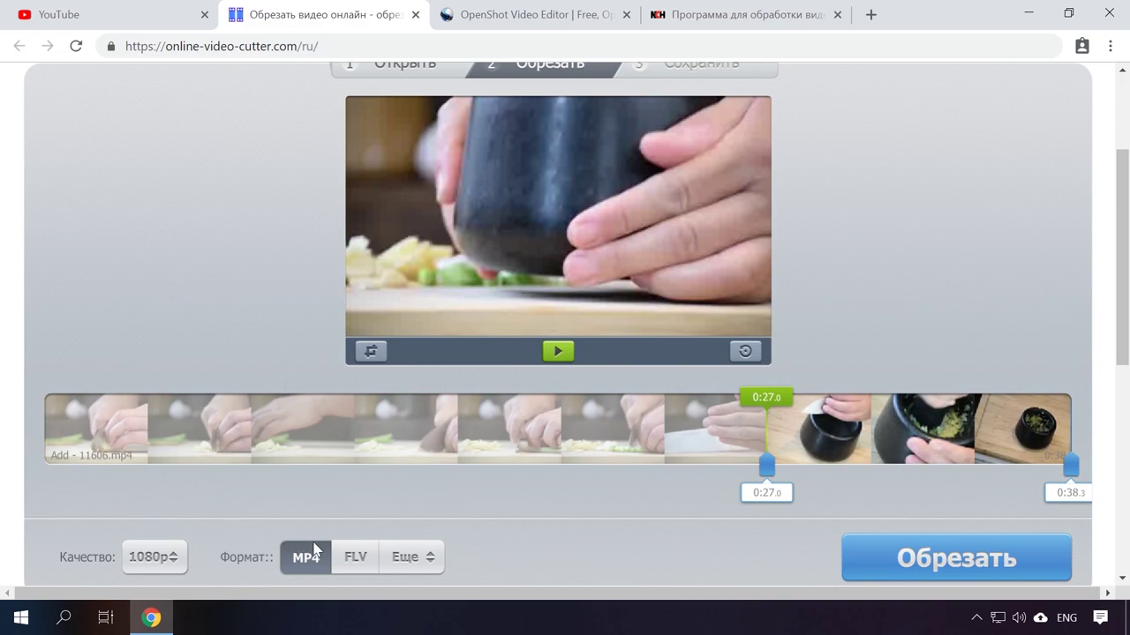
click(413, 557)
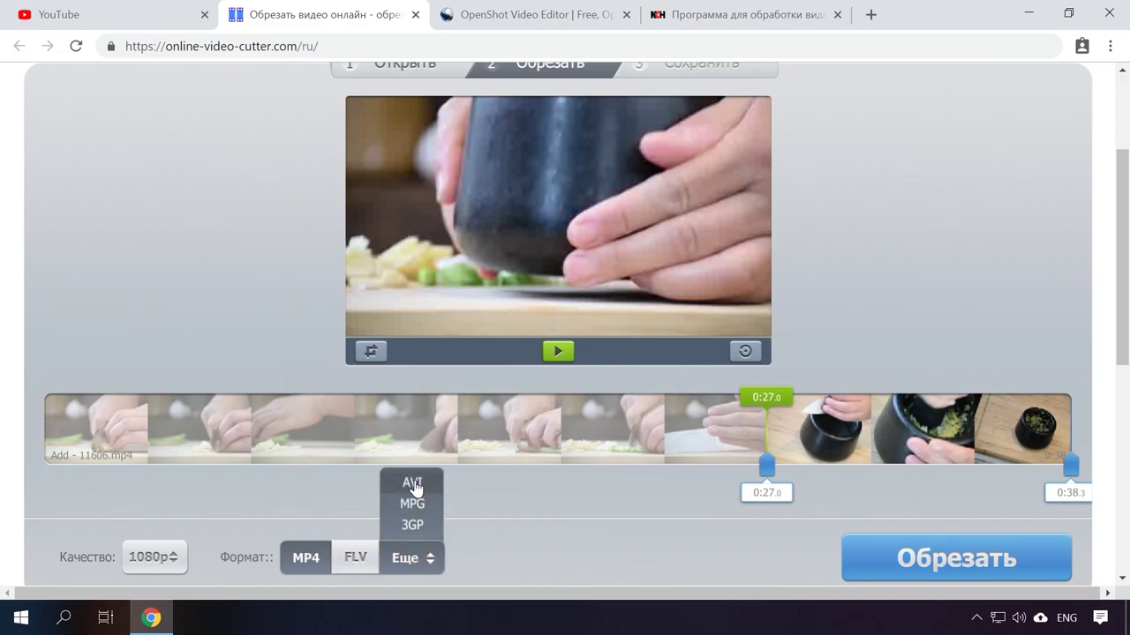
click(414, 484)
click(960, 556)
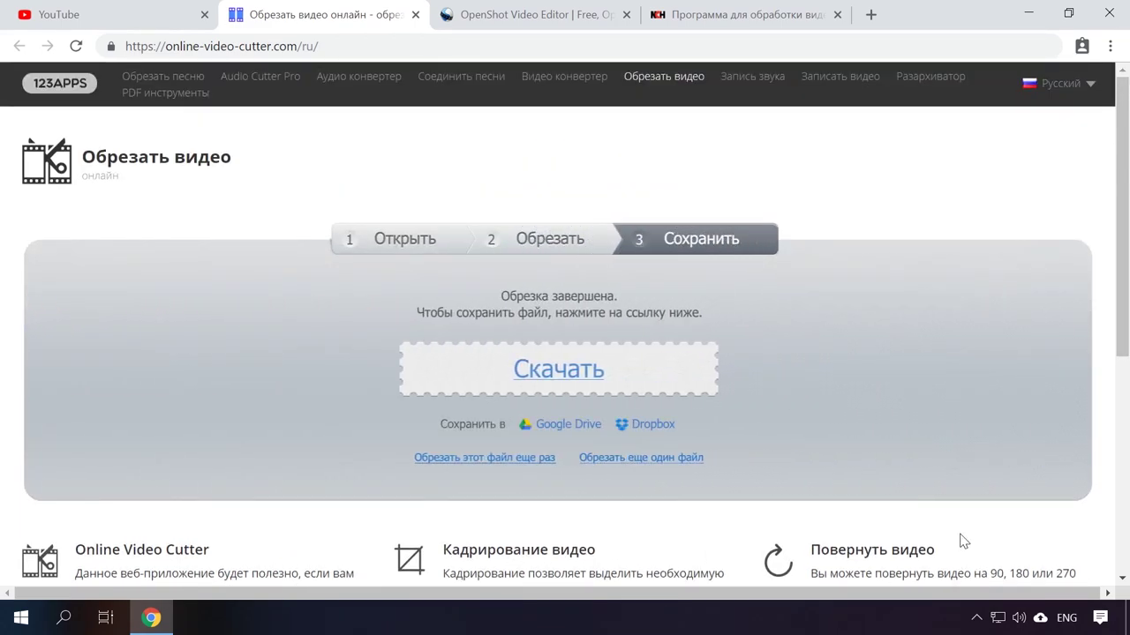
Download the trimmed Add clip from Online Video Cutter as an AVI file
click(572, 376)
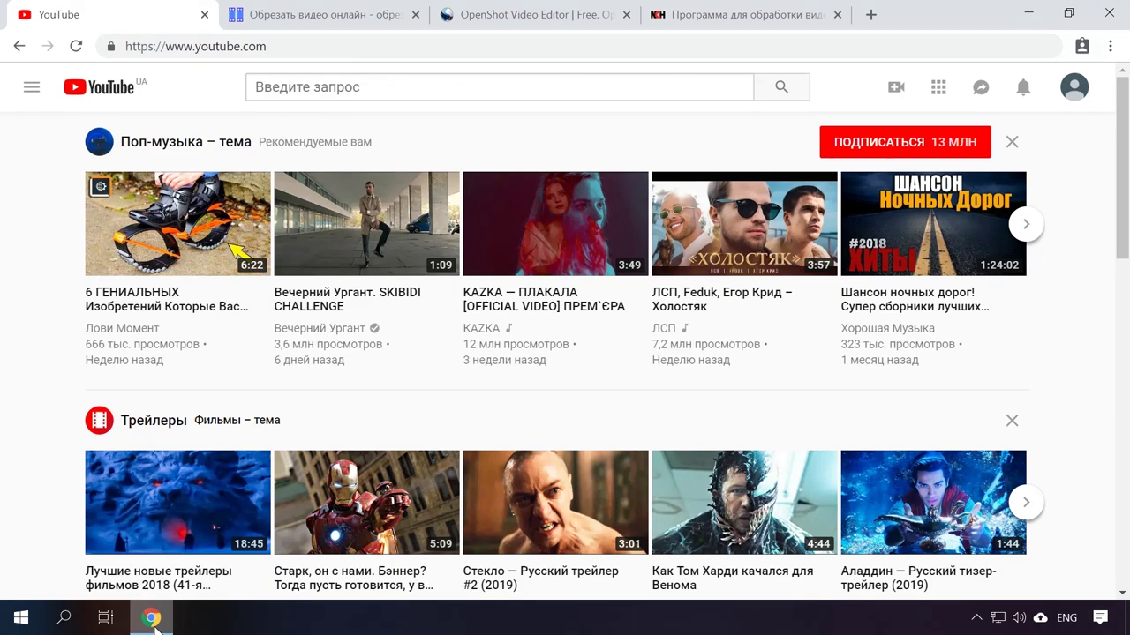
Go to YouTube's Добавить видео upload page and bring up the file chooser
click(1074, 88)
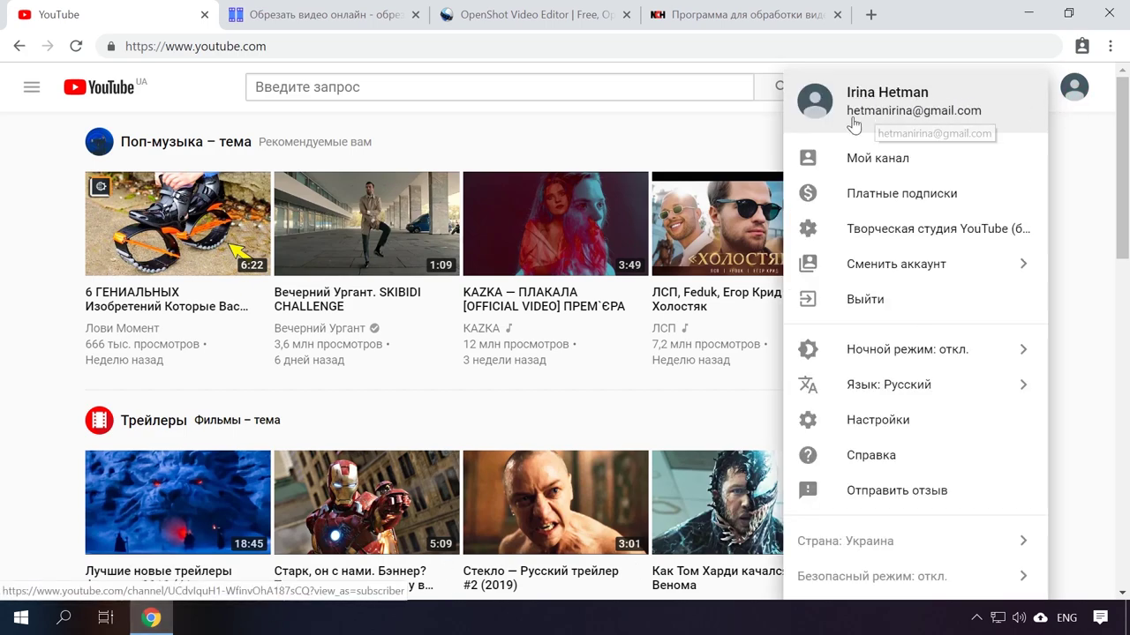
click(717, 144)
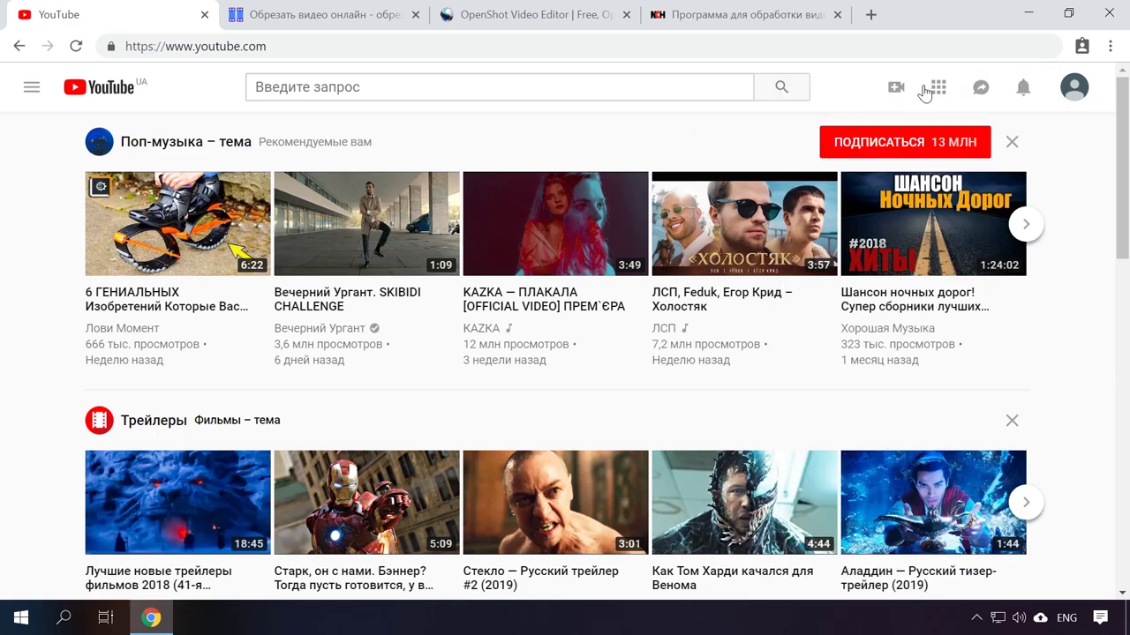
click(896, 88)
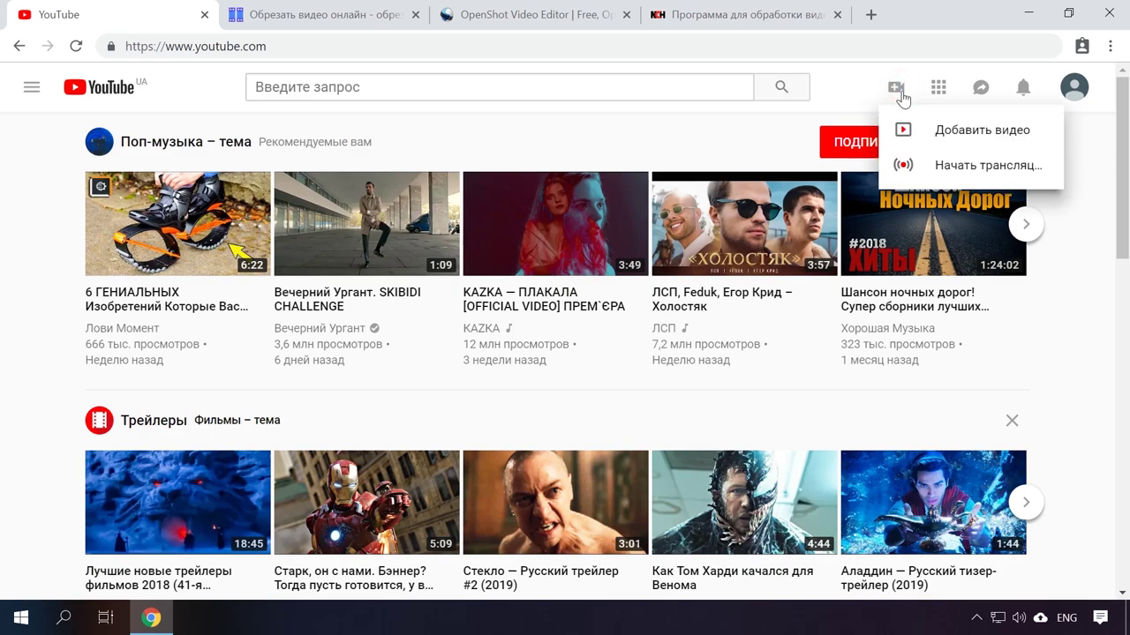
click(983, 131)
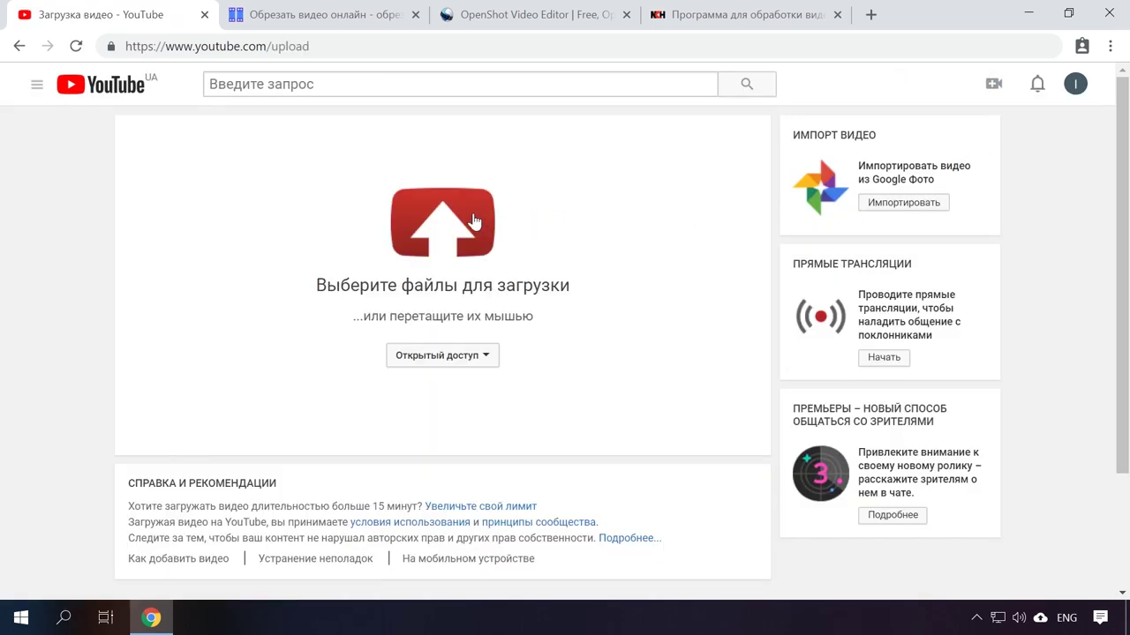
click(470, 221)
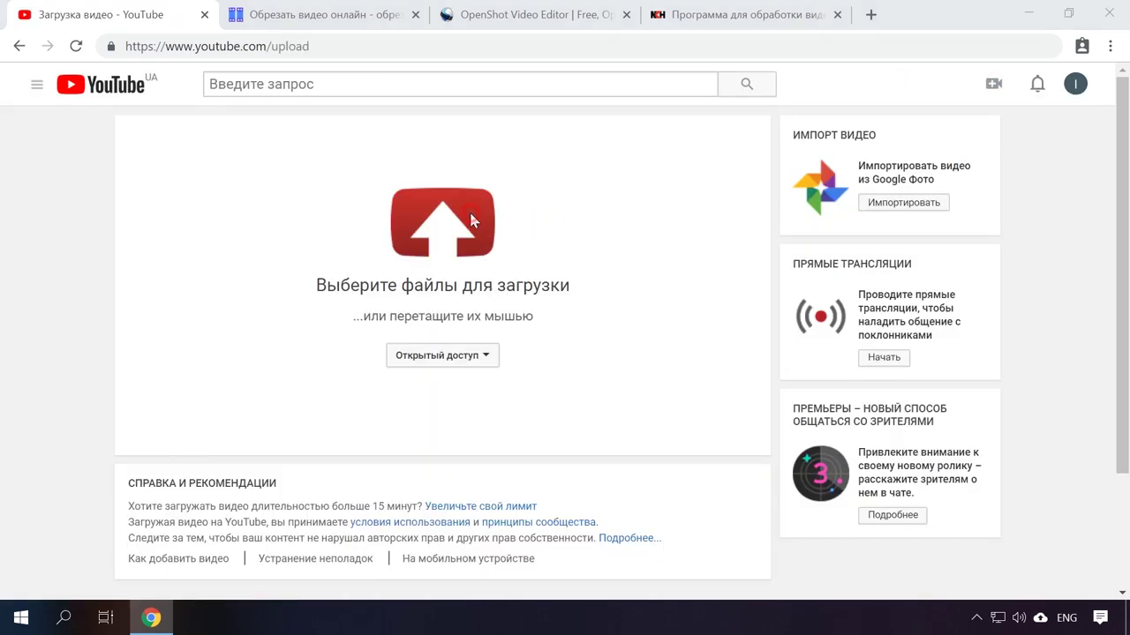
Select Earth - 2611.mp4 and upload it to YouTube
click(757, 148)
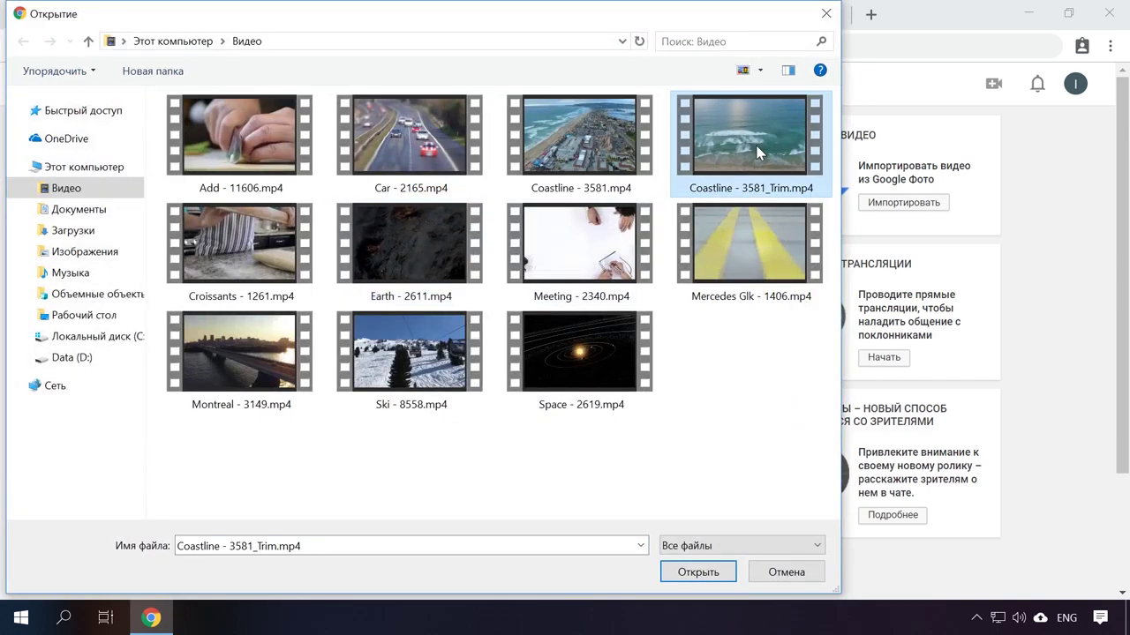
click(412, 258)
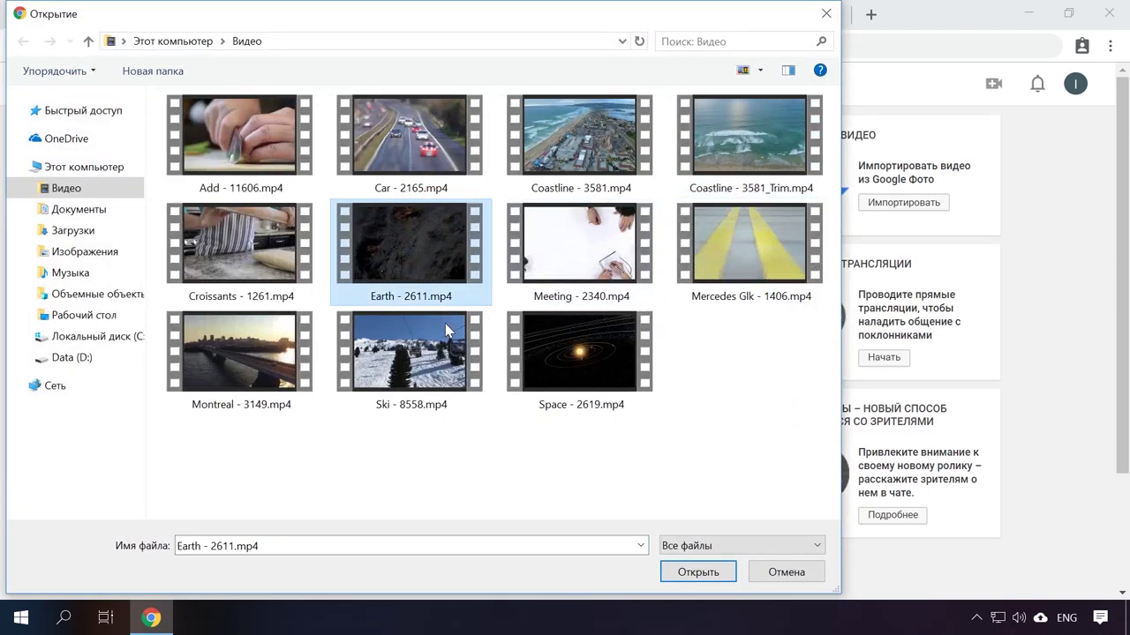
click(696, 574)
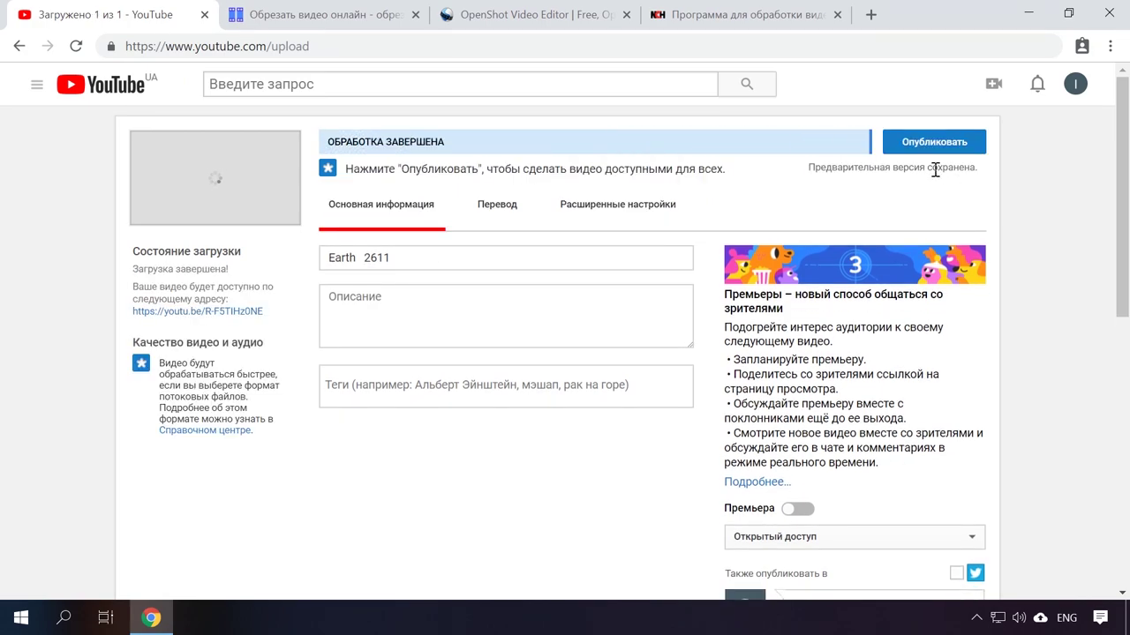
Set the video's visibility to Ограниченный доступ and finish with Готово
scroll(918, 423, down, 2)
click(850, 362)
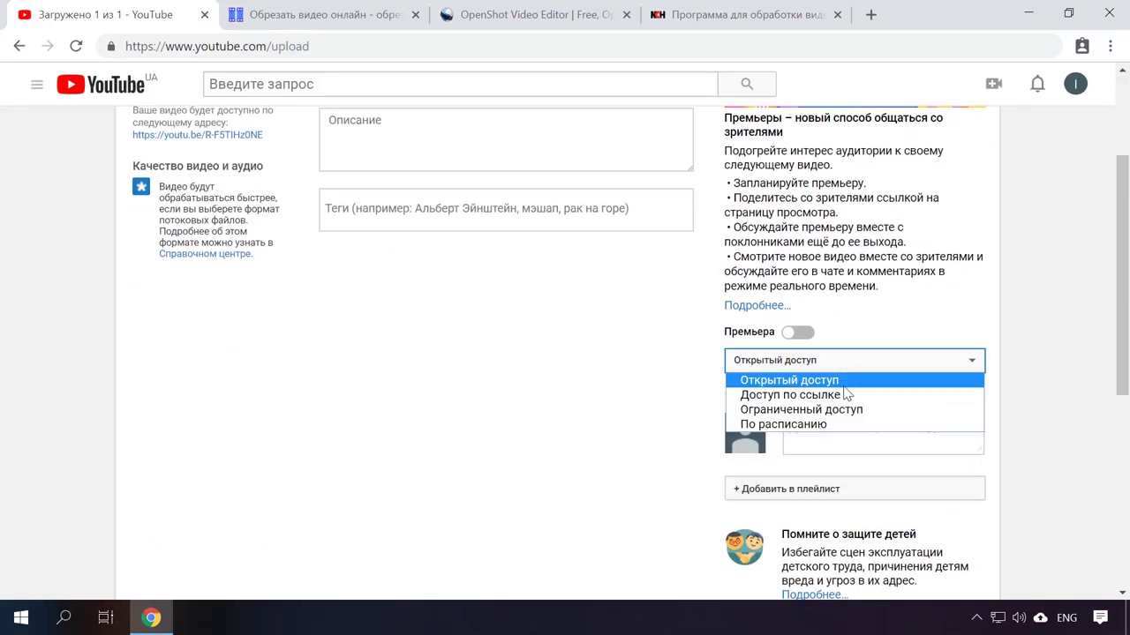
click(838, 410)
scroll(861, 432, up, 2)
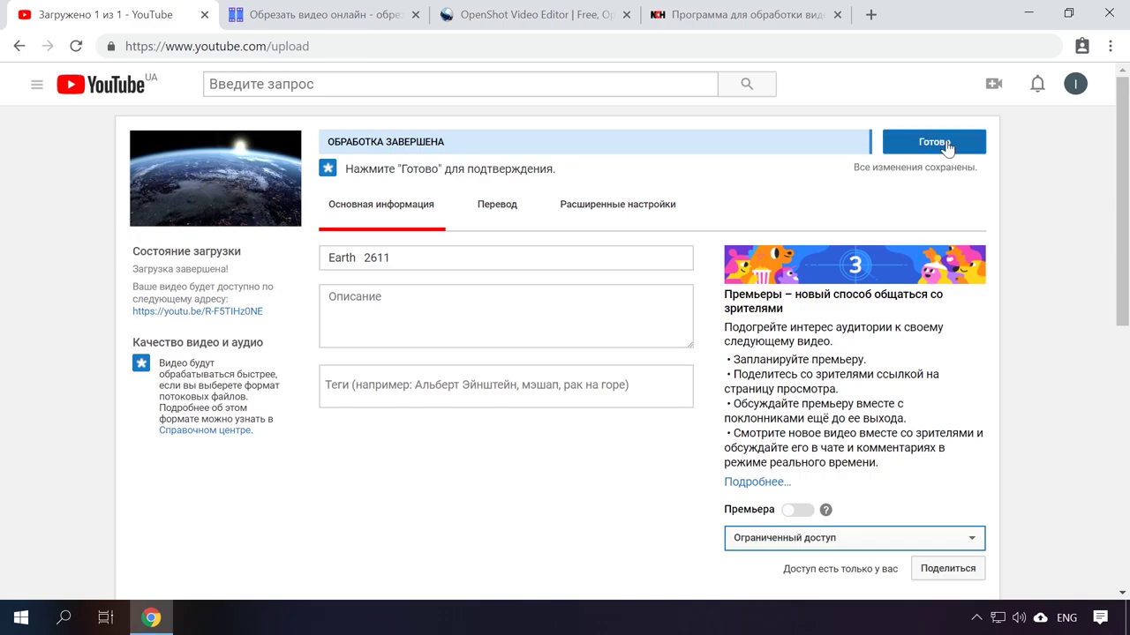
click(947, 144)
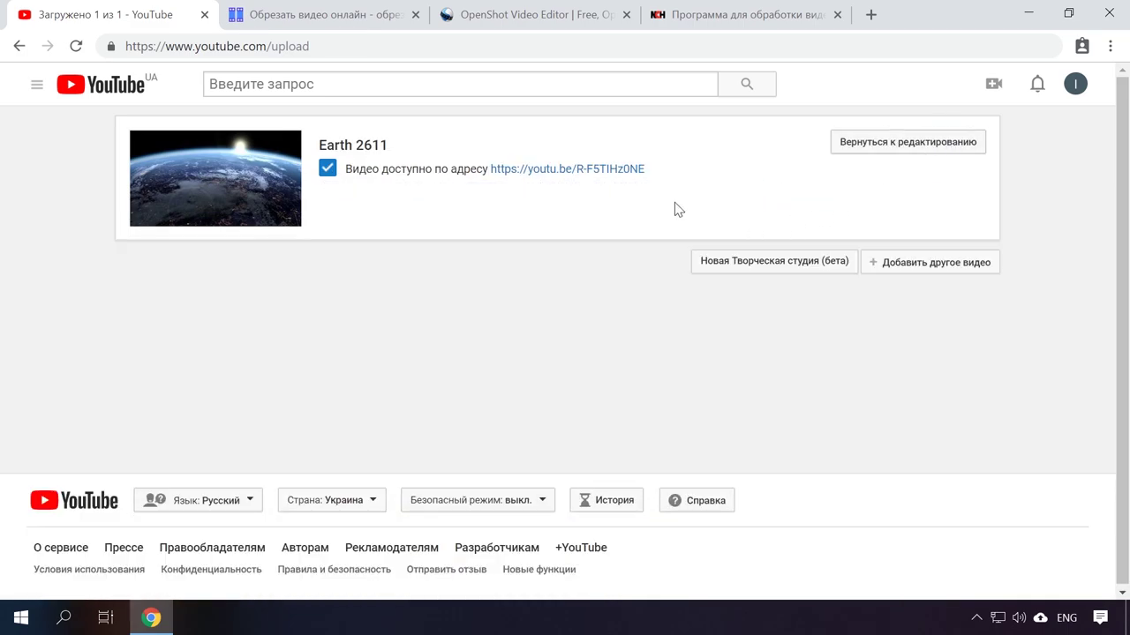
From the Earth 2611 watch page, open it in Studio's Редактор with the timeline
click(557, 170)
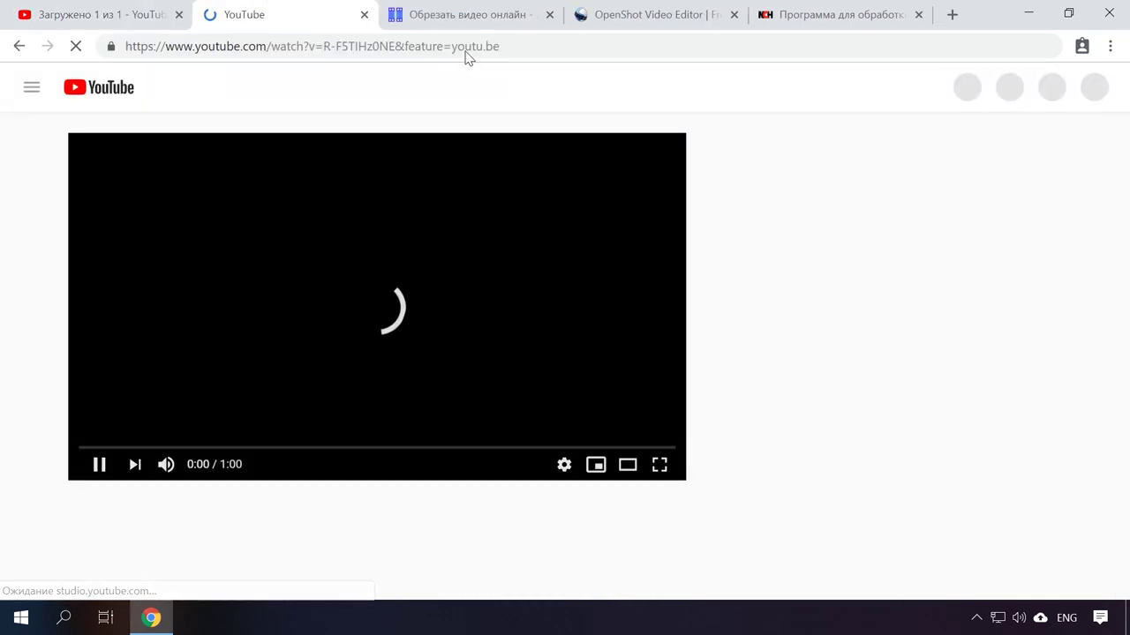
scroll(529, 123, down, 3)
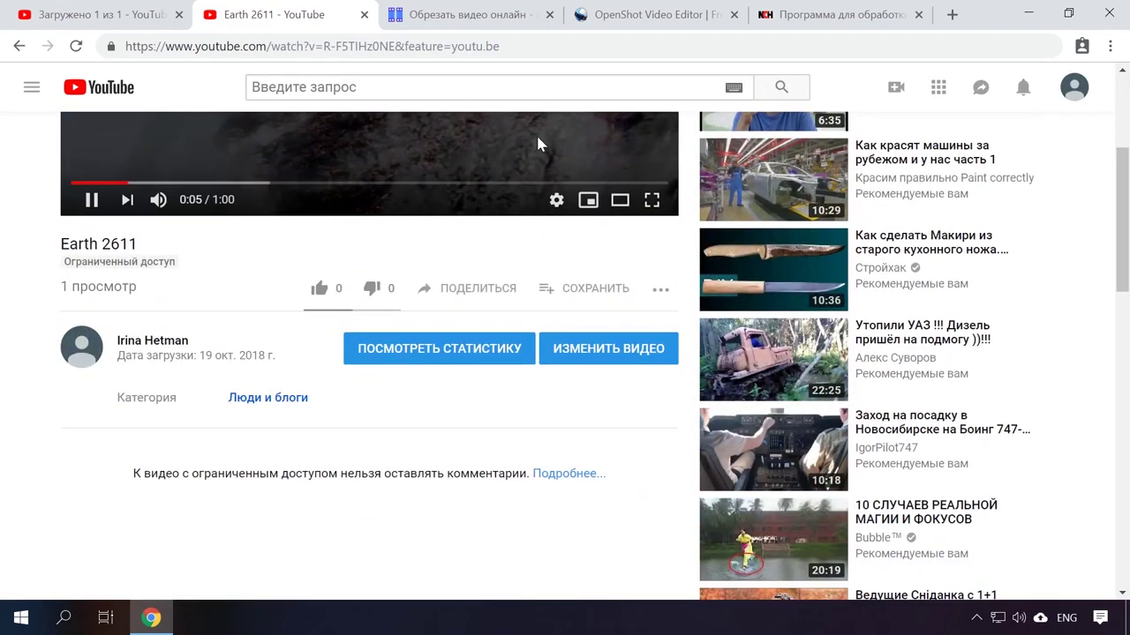
click(640, 349)
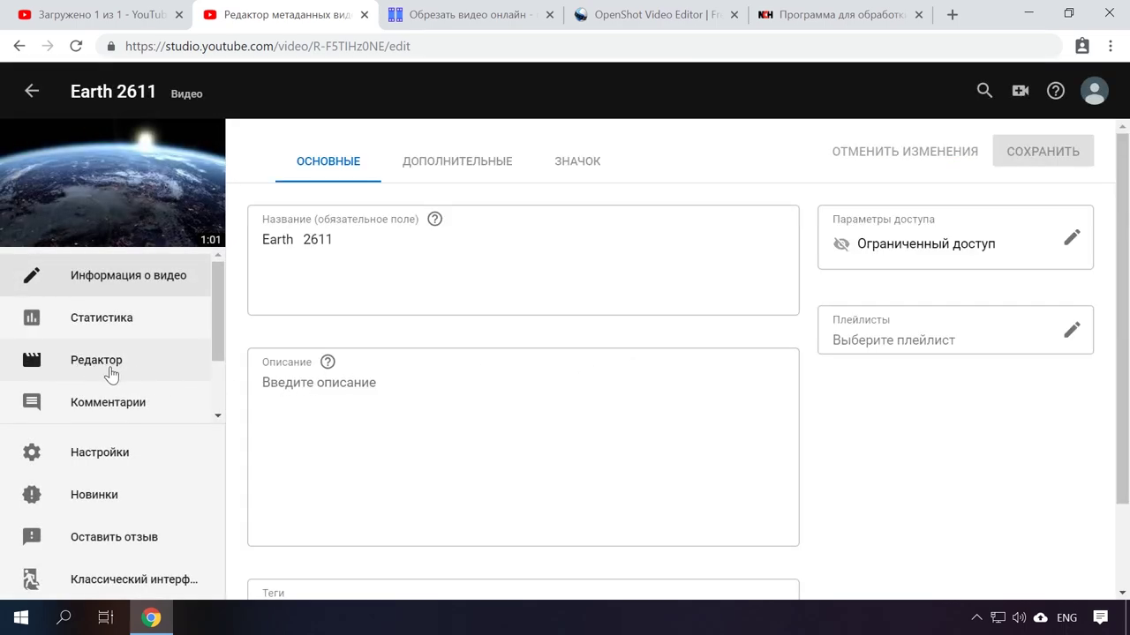
click(112, 363)
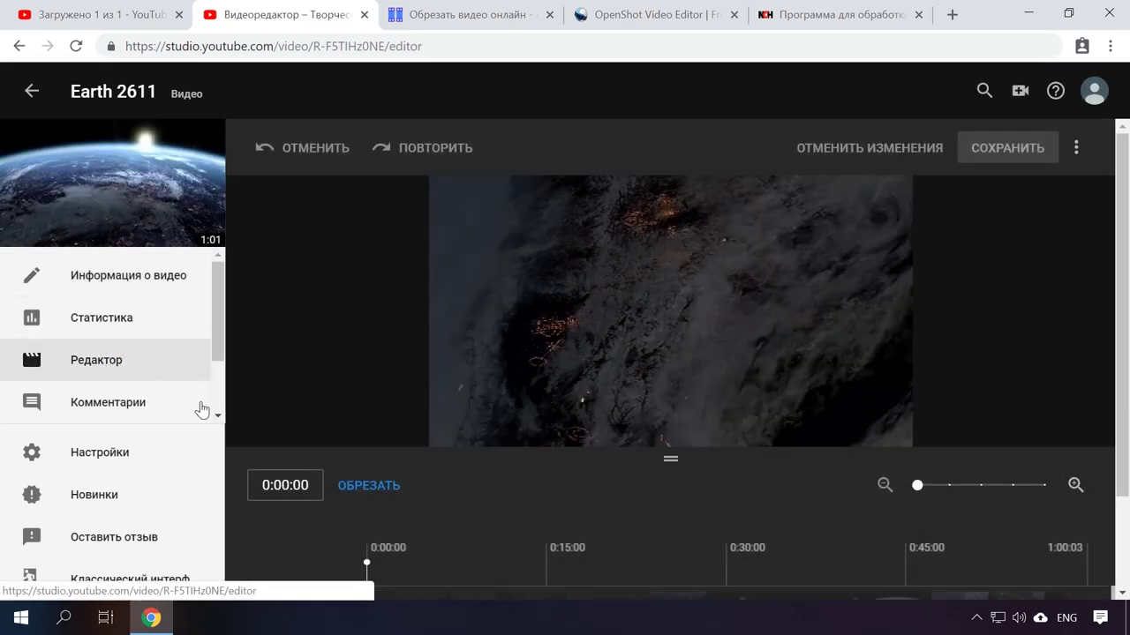
Trim Earth 2611 to keep roughly 0:19 to 0:40 and preview it
click(367, 488)
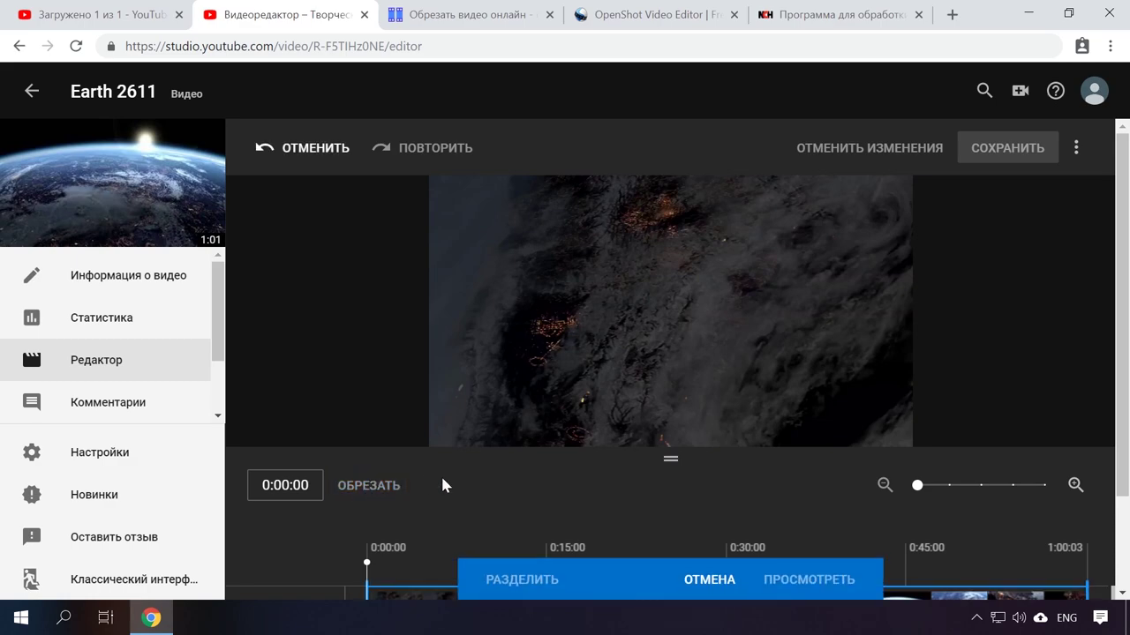
drag(671, 458, 679, 412)
scroll(647, 415, down, 2)
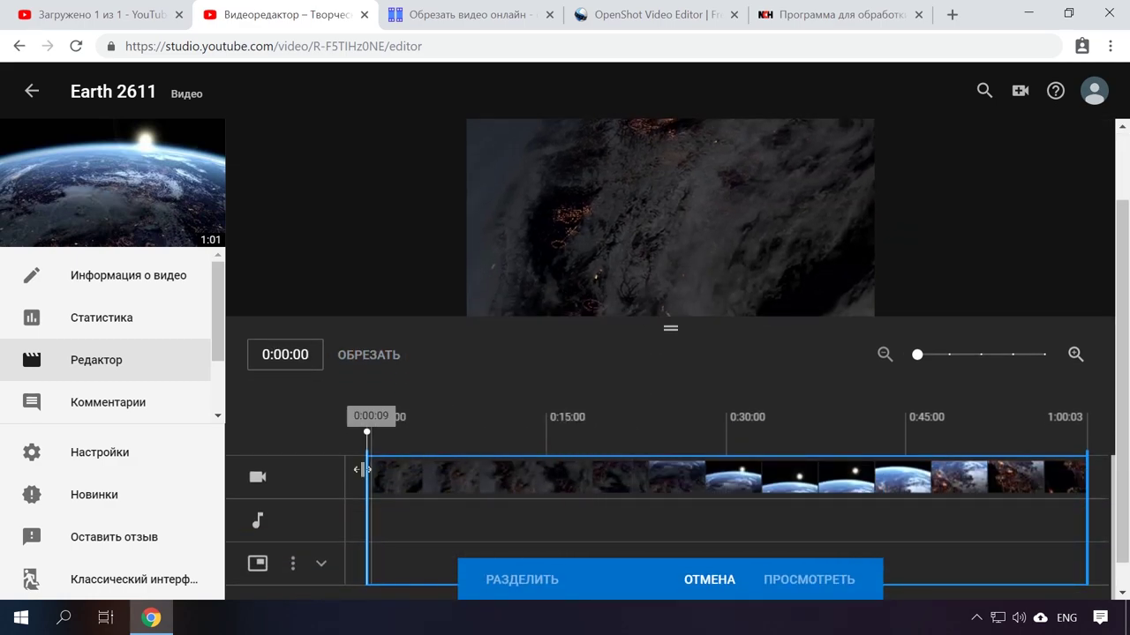
click(599, 472)
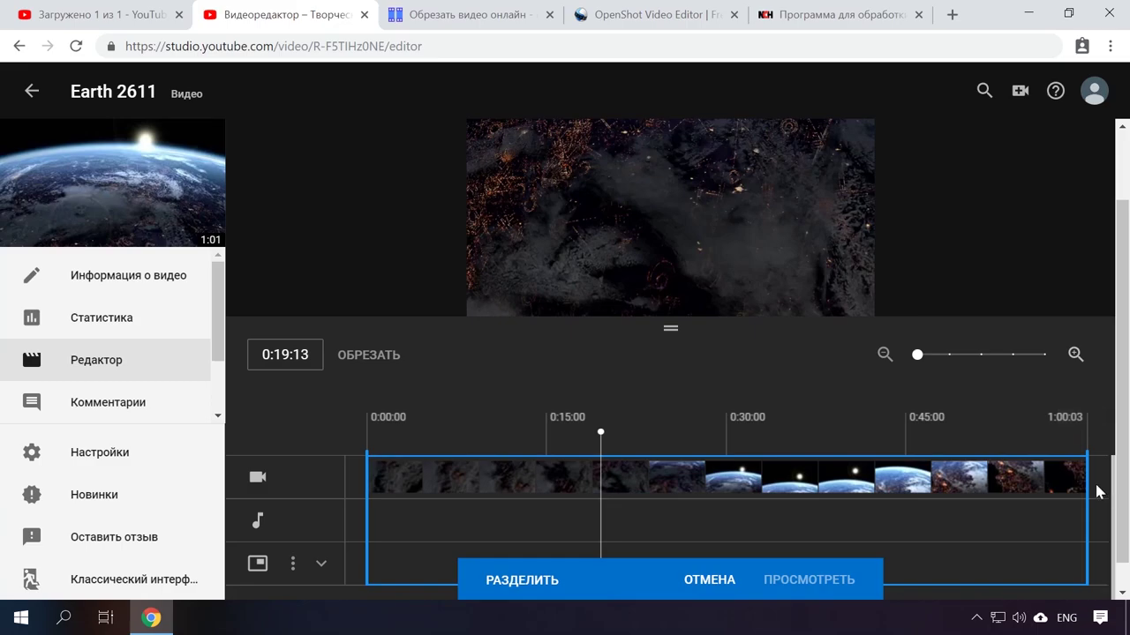
drag(1098, 491, 862, 491)
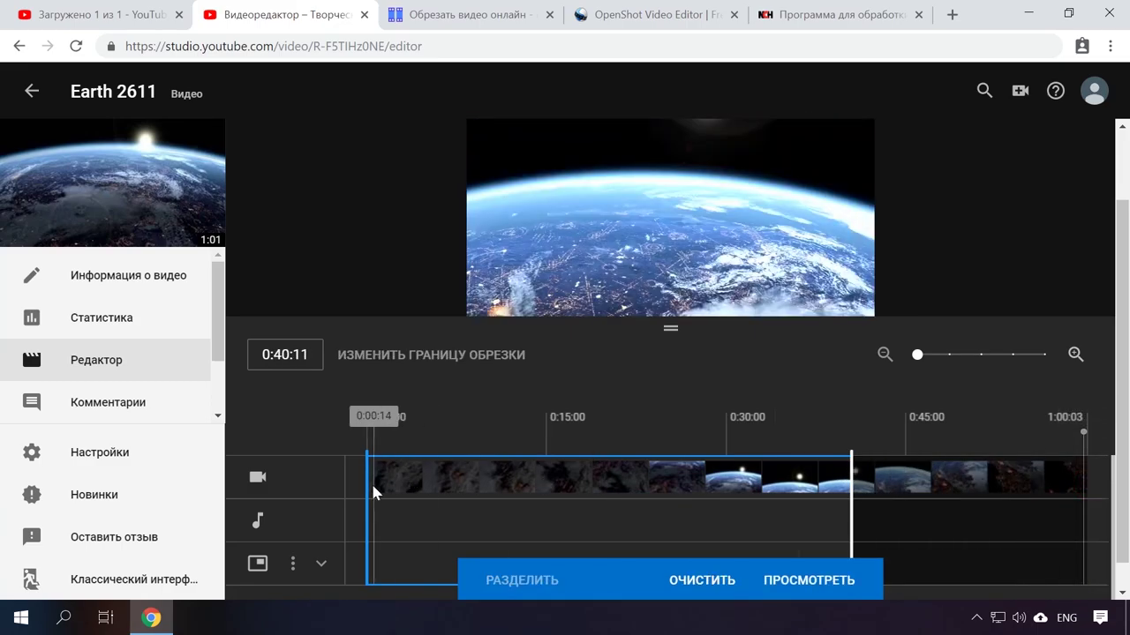
drag(372, 491, 596, 483)
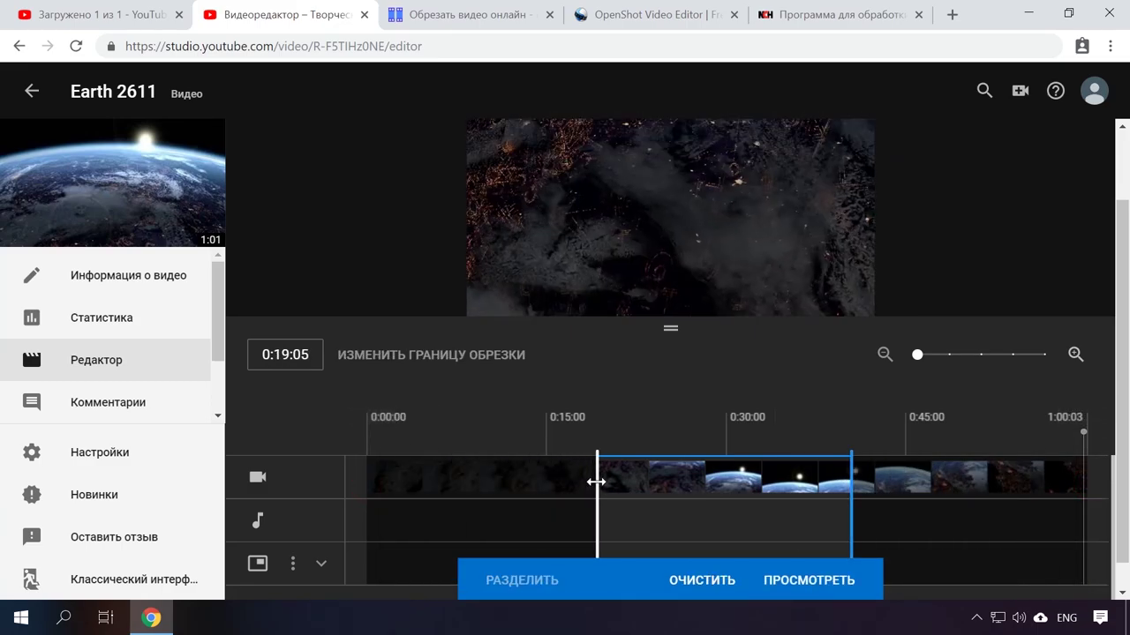
click(805, 581)
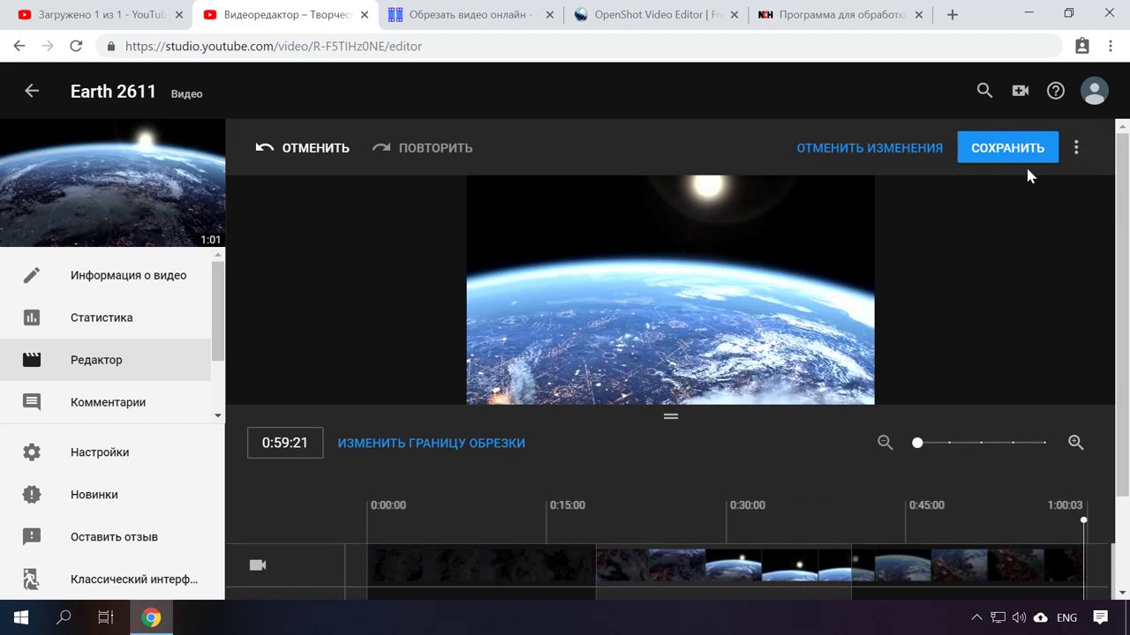
Save and confirm the trim, returning to the video details page
click(1020, 157)
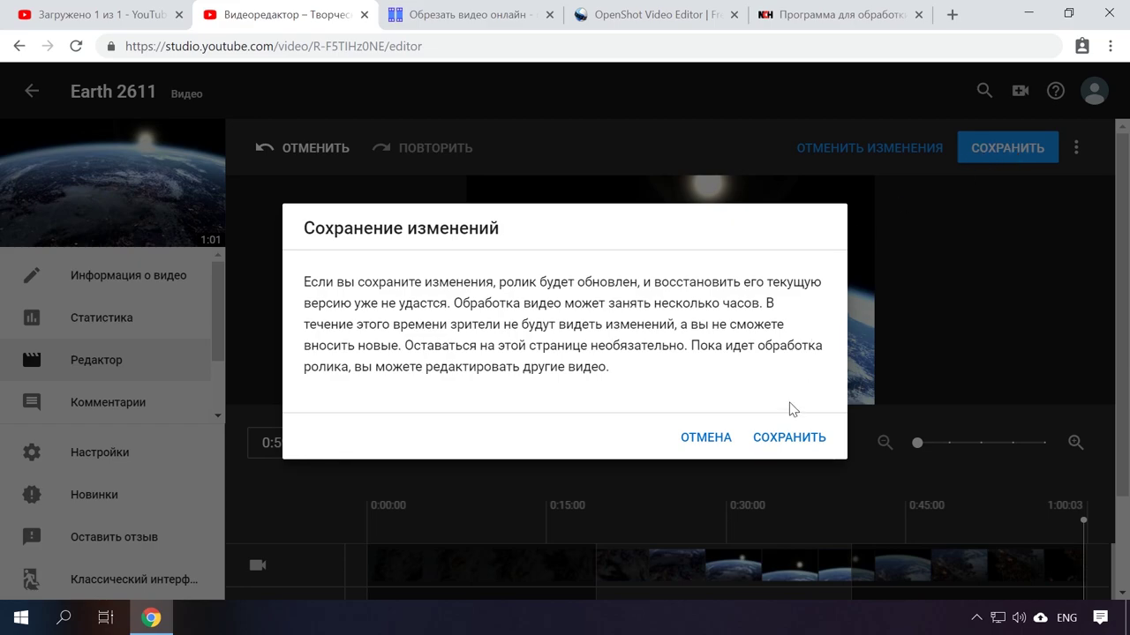
click(791, 437)
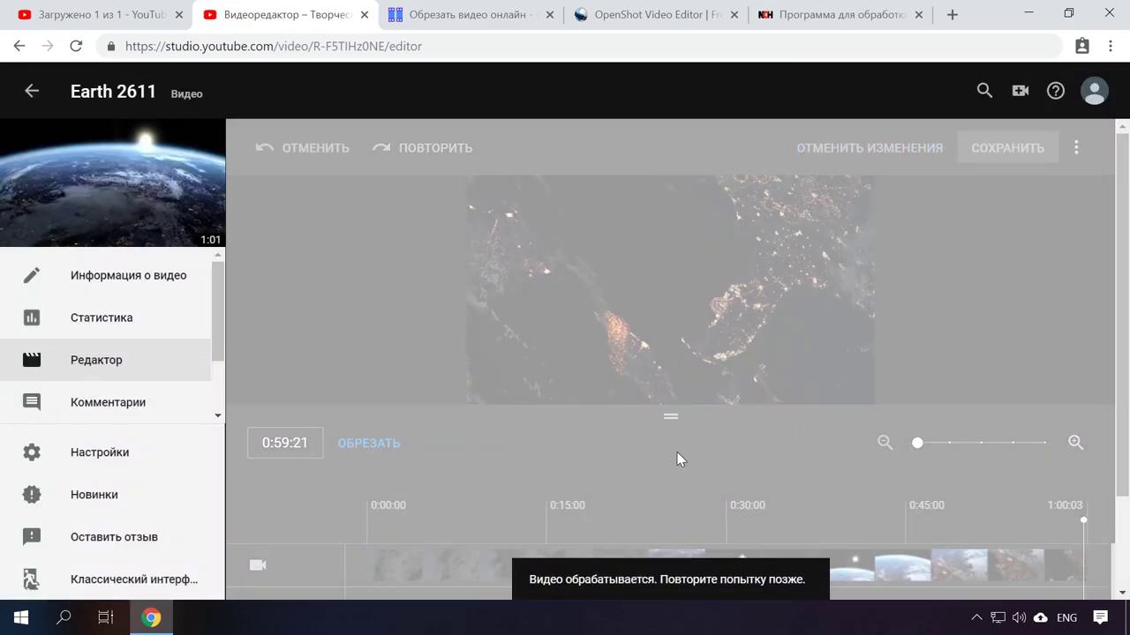
click(156, 278)
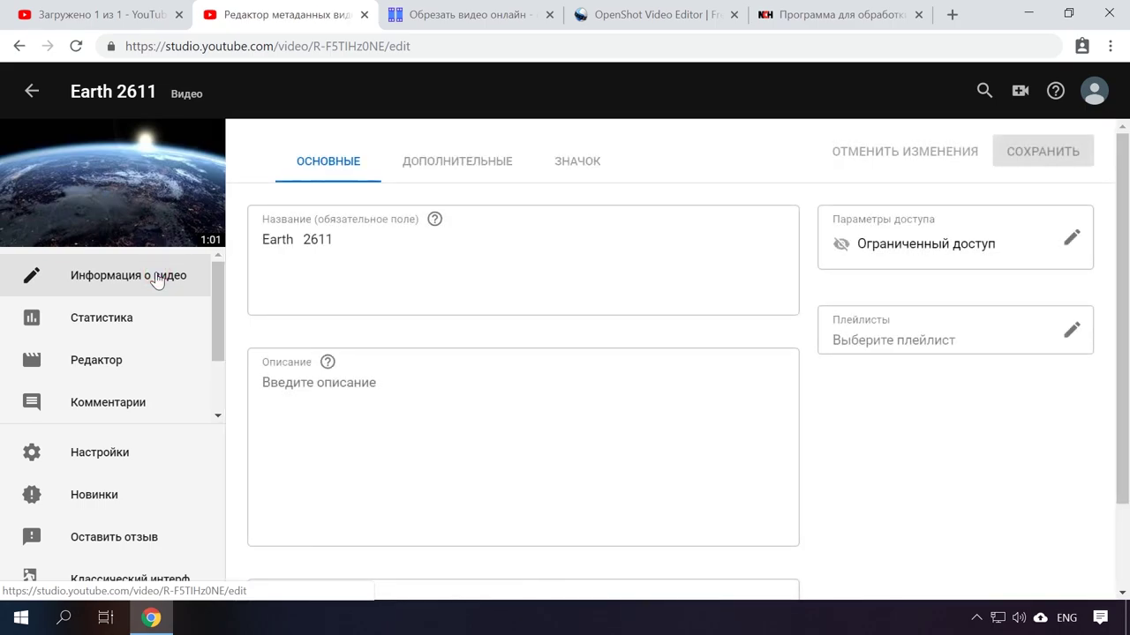
Download Earth 2611 via Сохранить from the channel's Studio video list
click(1094, 91)
click(984, 197)
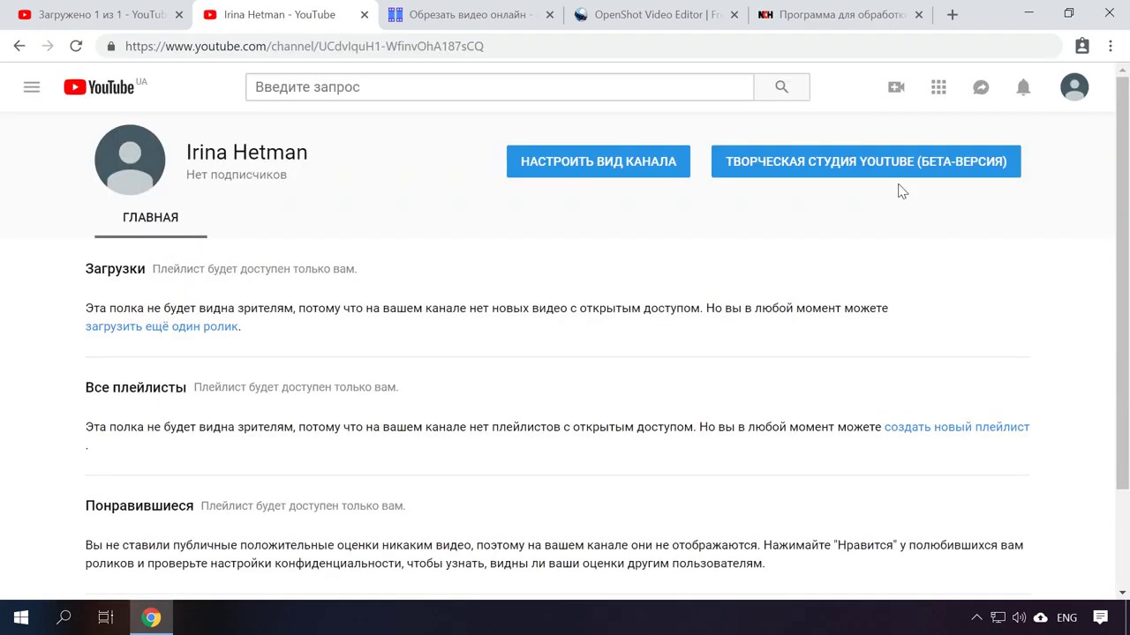
click(903, 173)
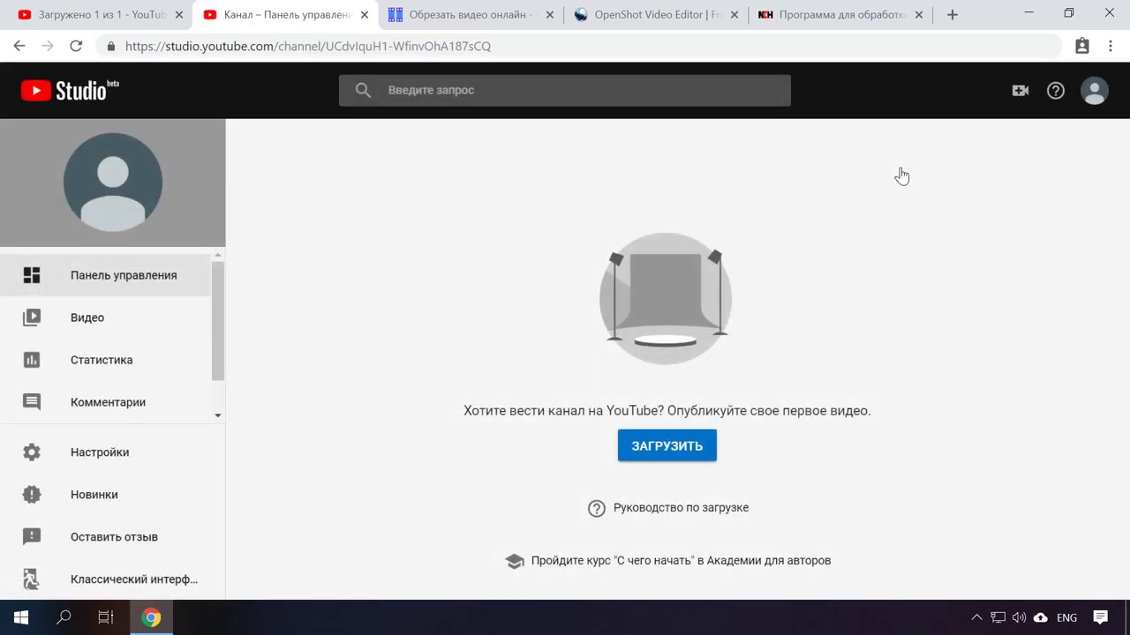
click(143, 323)
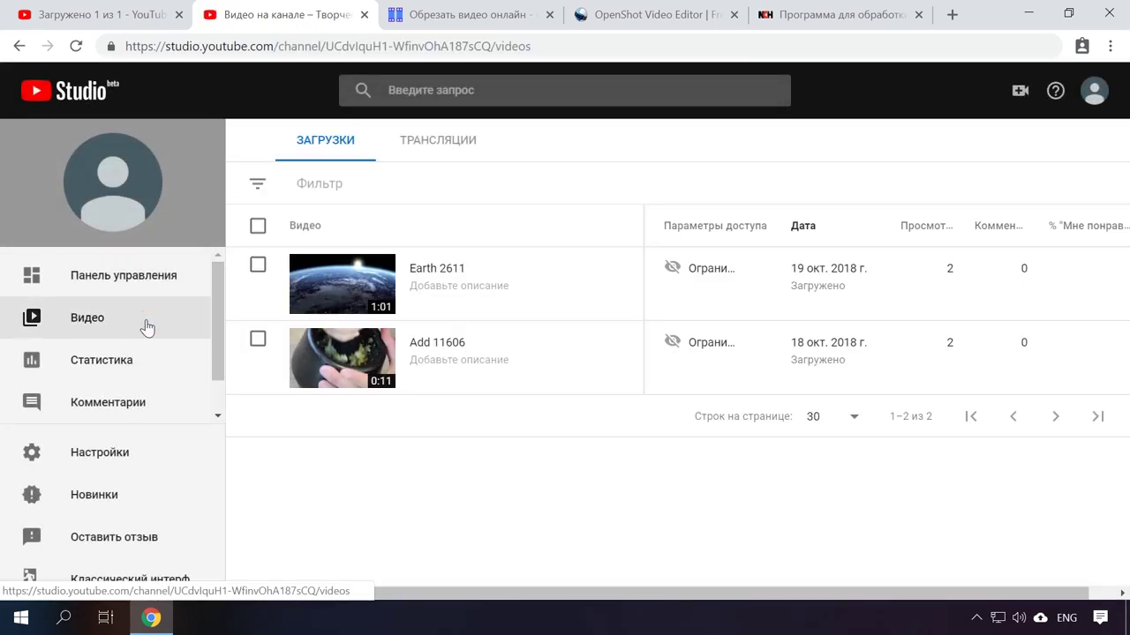
click(630, 268)
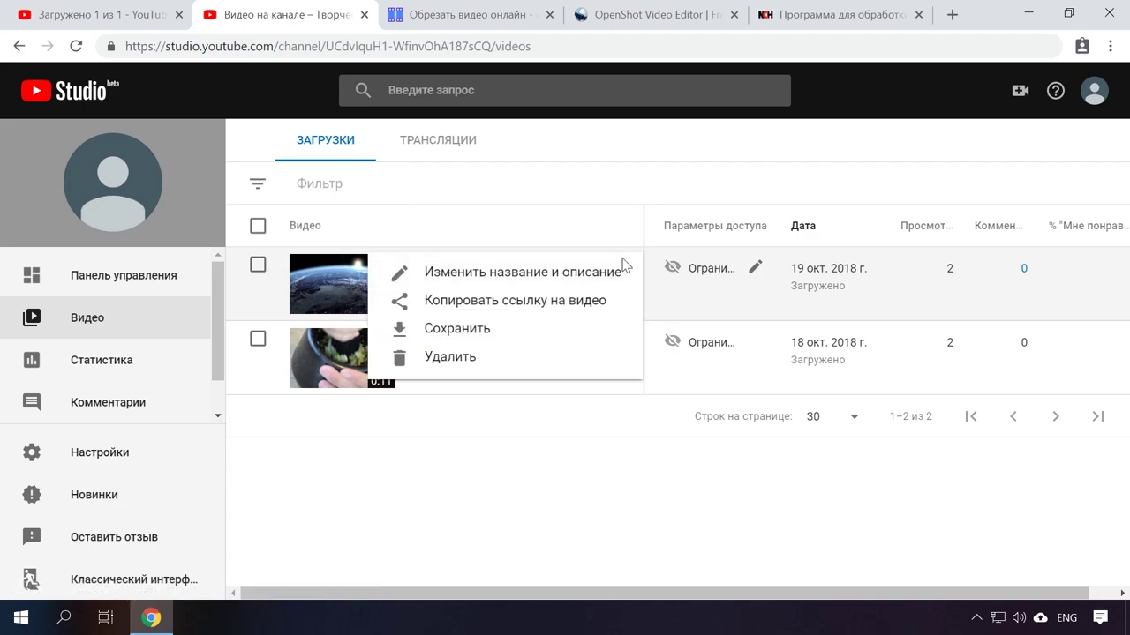
click(461, 328)
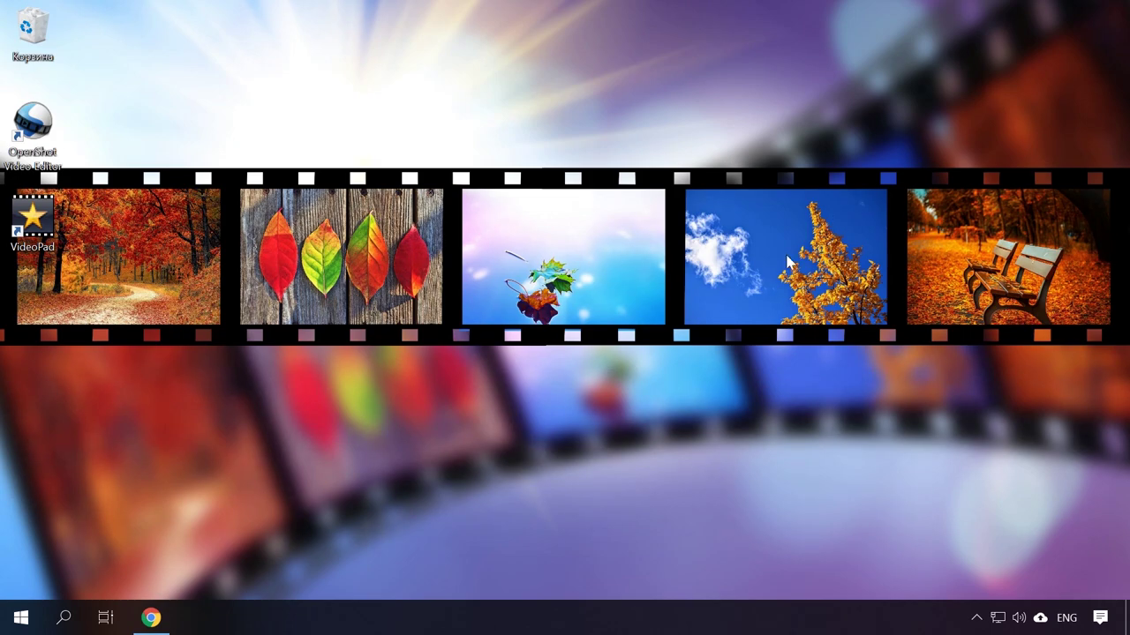
Minimise Chrome and launch OpenShot Video Editor from the desktop
click(151, 618)
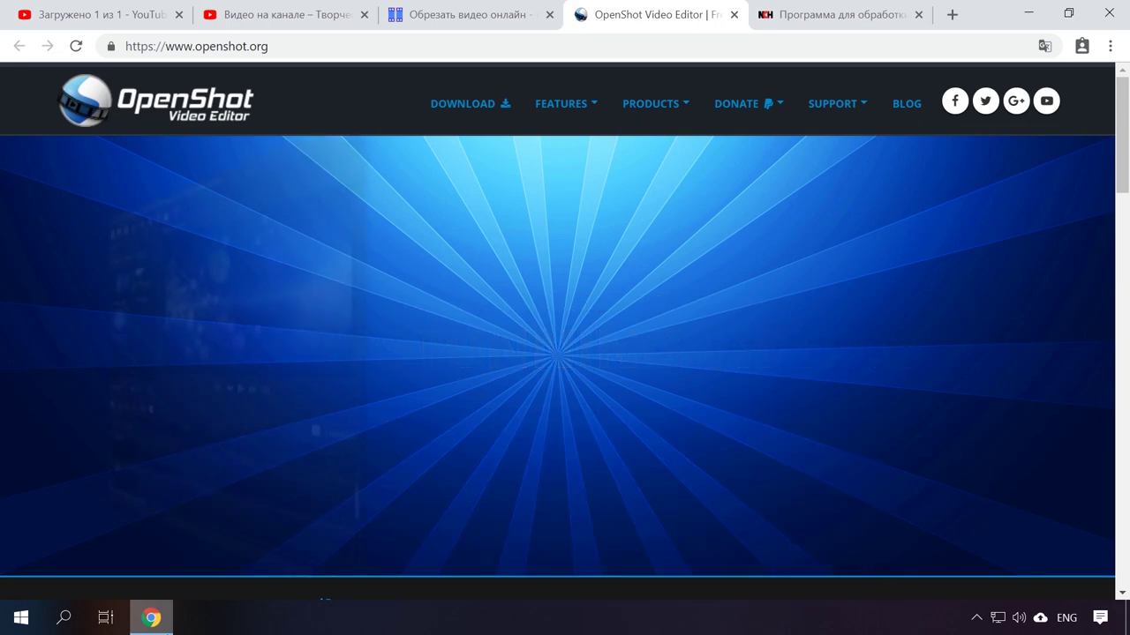
click(1028, 13)
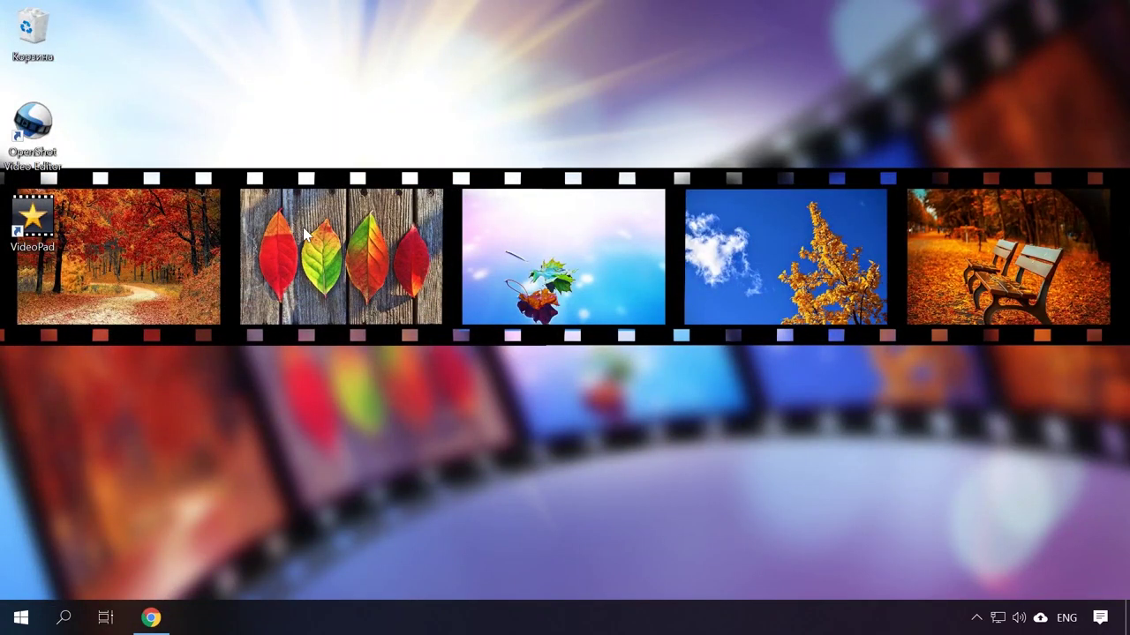
double_click(44, 126)
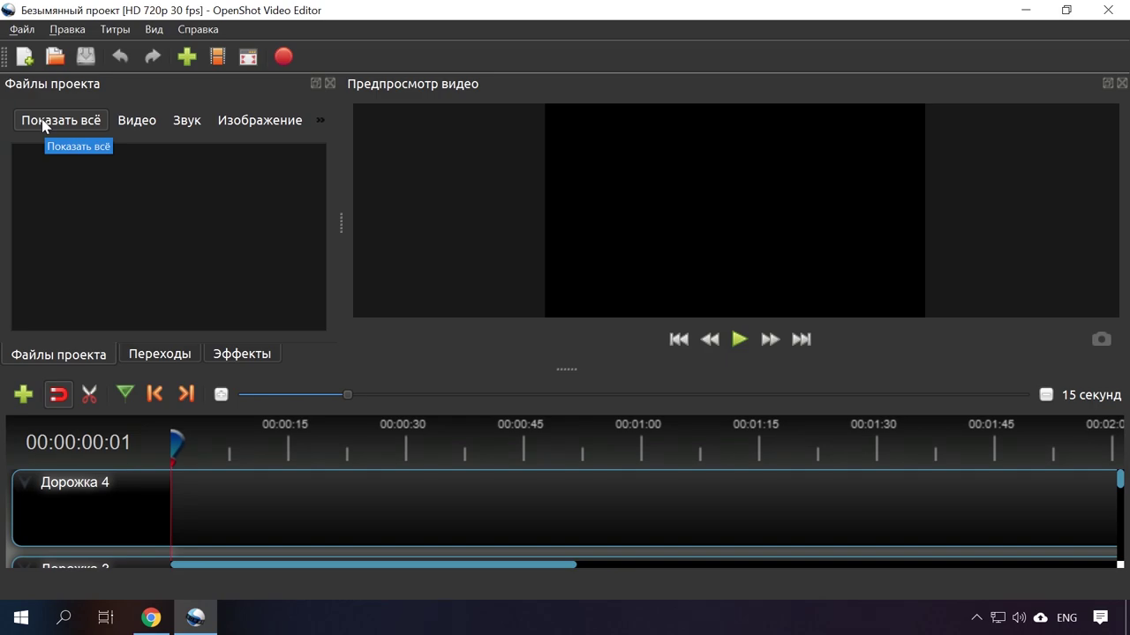
Import Croissants - 1261.mp4 from Videos and place it on Дорожка 4
click(186, 56)
click(67, 210)
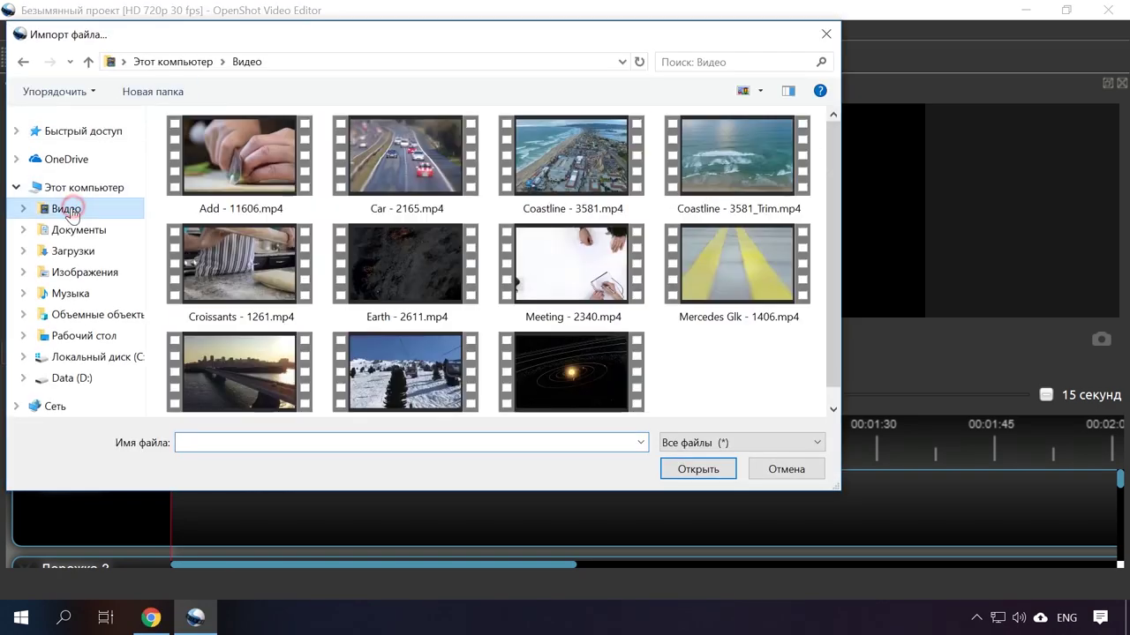
double_click(231, 265)
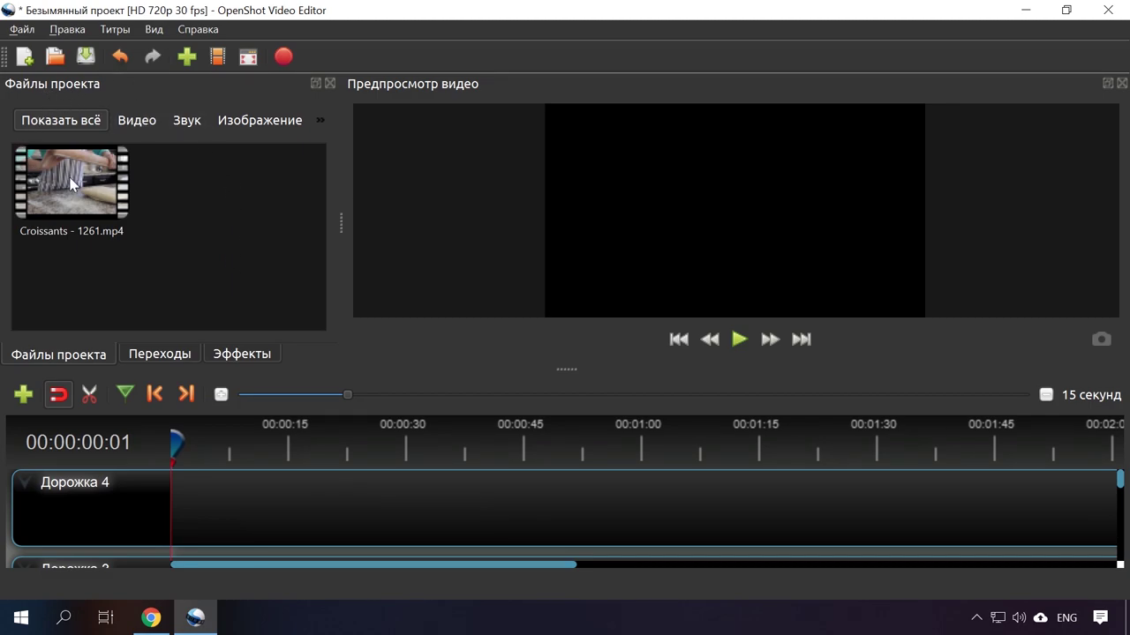
mouse_move(75, 178)
mouse_down()
mouse_move(166, 505)
mouse_move(157, 497)
mouse_up()
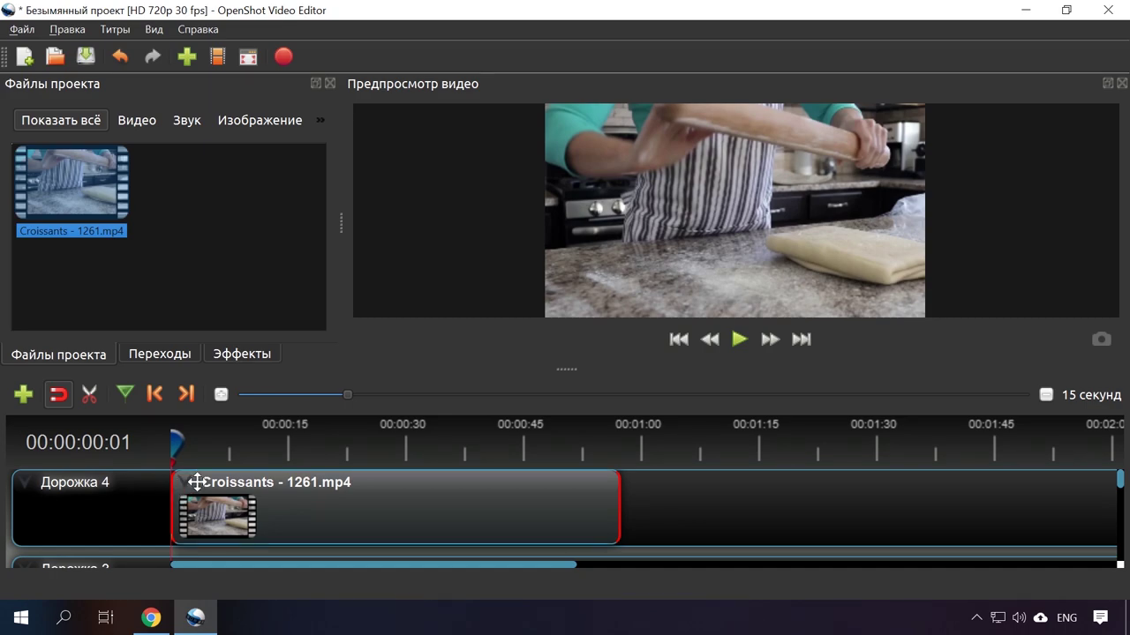
Split the Croissants clip at two points with the razor tool
click(89, 394)
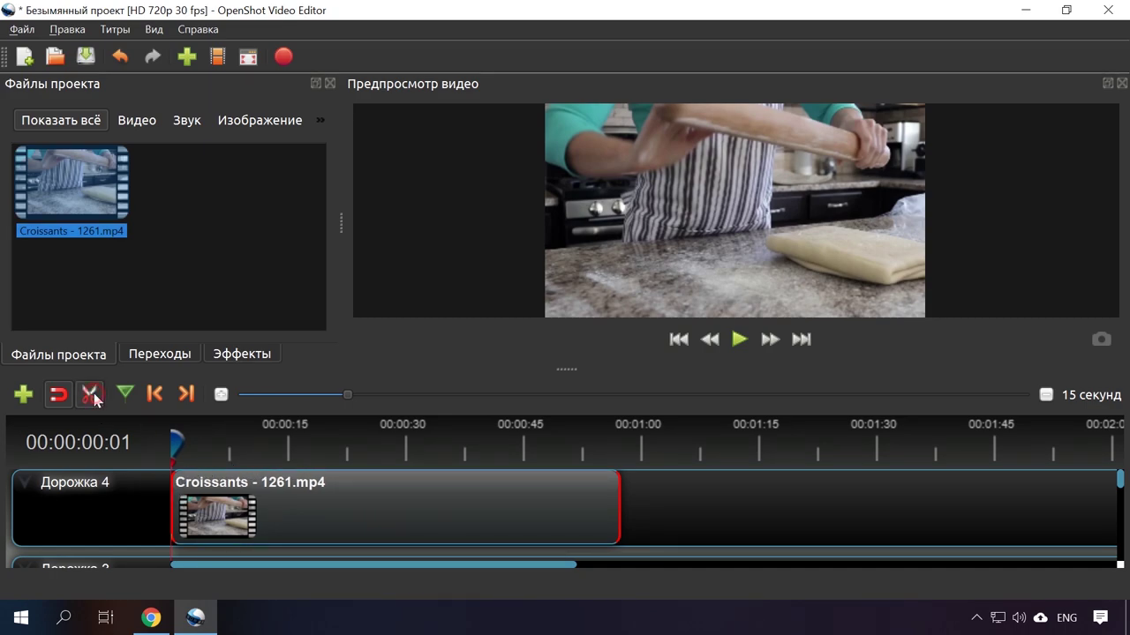
click(251, 485)
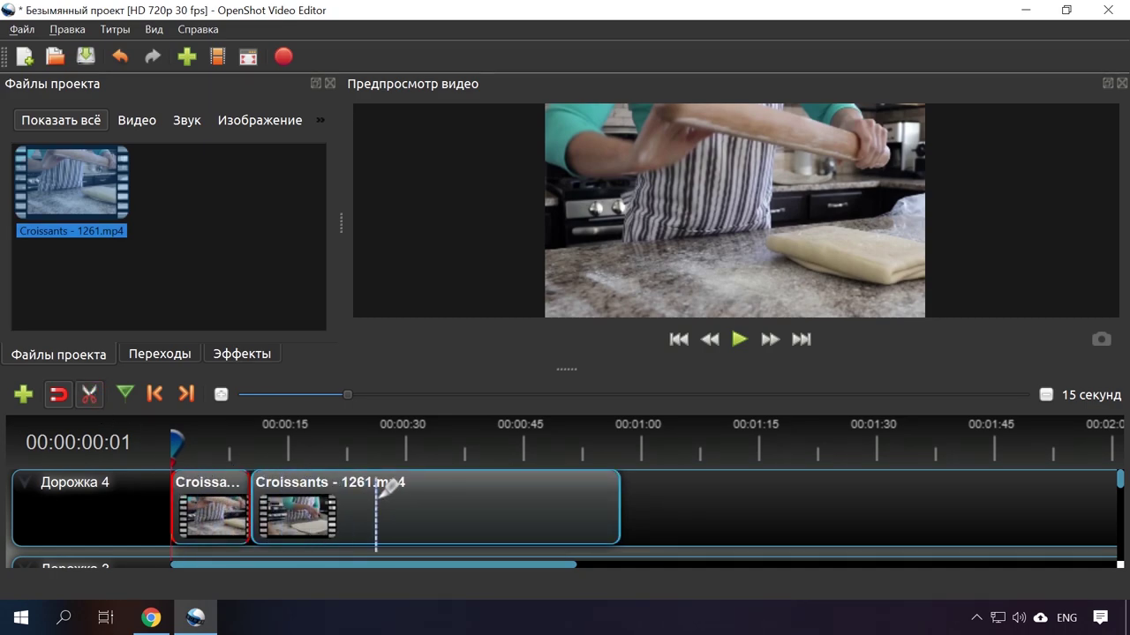
click(441, 484)
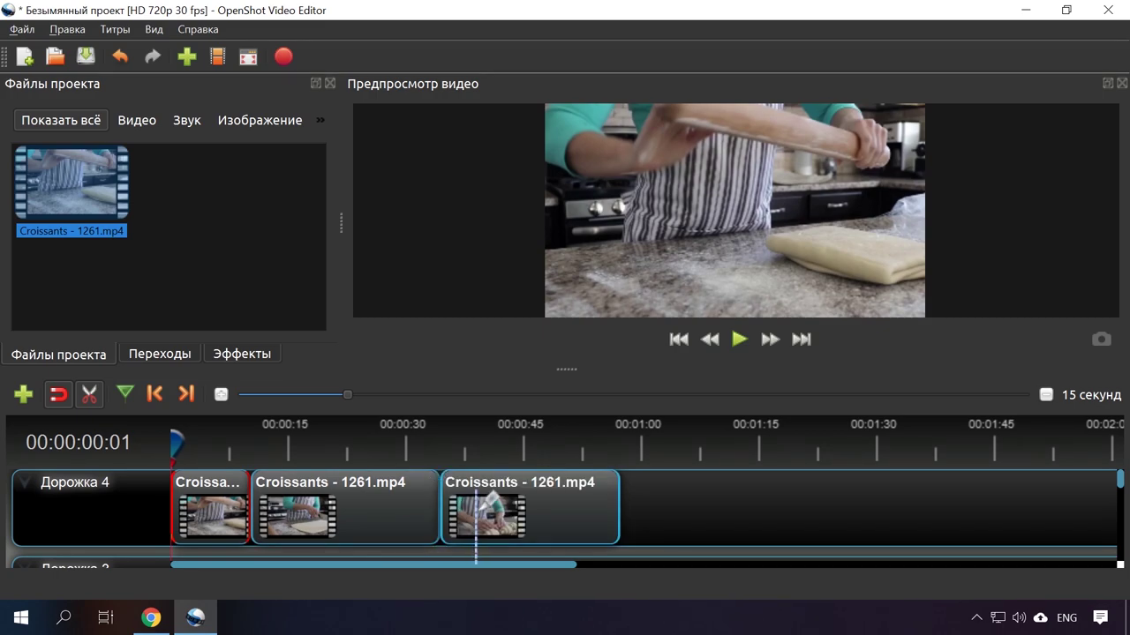
click(90, 394)
Delete the first and last pieces and move the middle piece to the track start
right_click(206, 495)
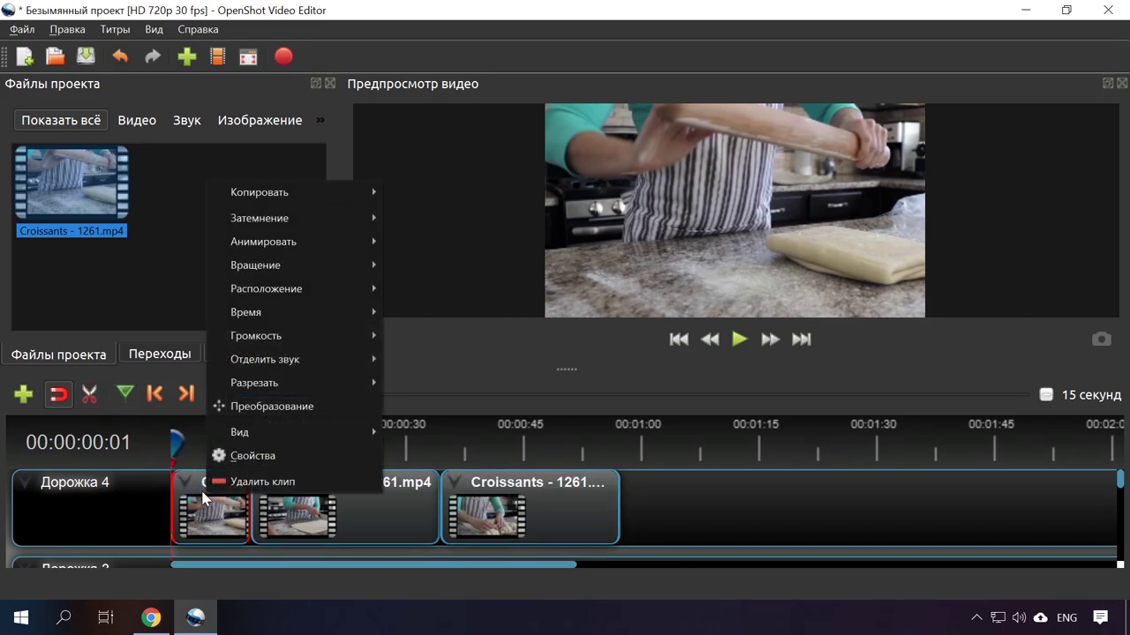
click(238, 479)
right_click(544, 523)
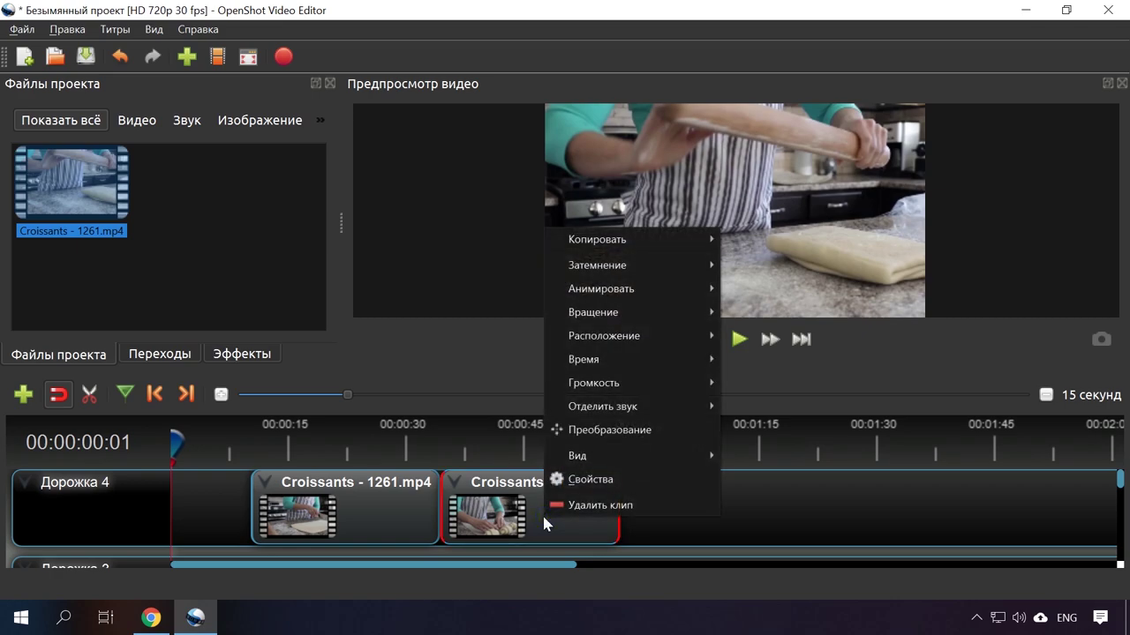
click(587, 505)
drag(267, 494, 229, 488)
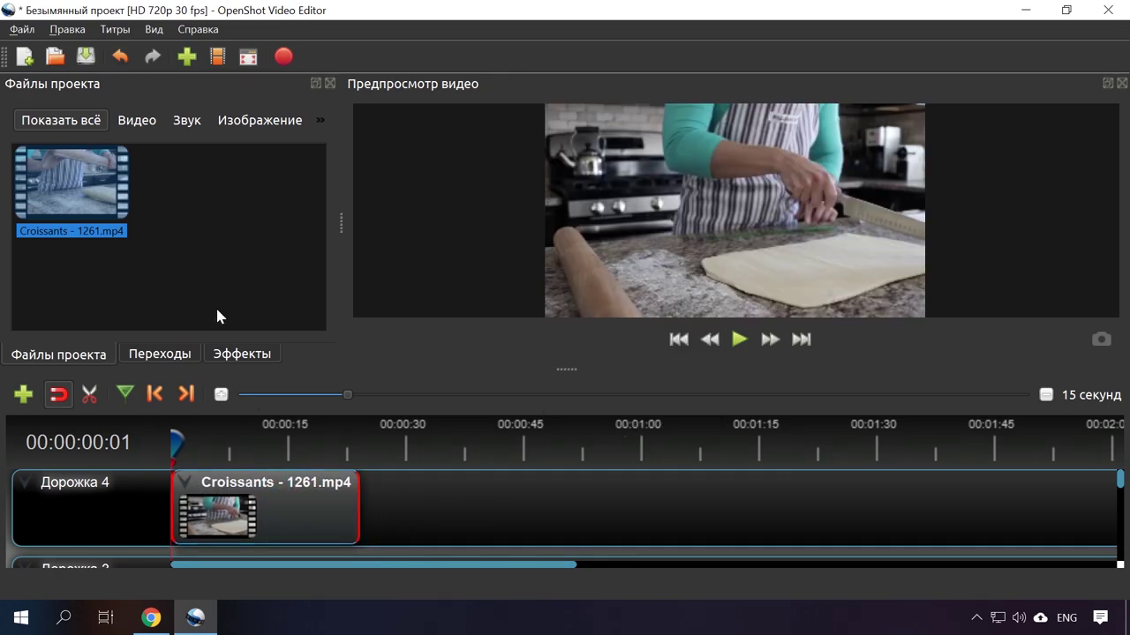
click(22, 30)
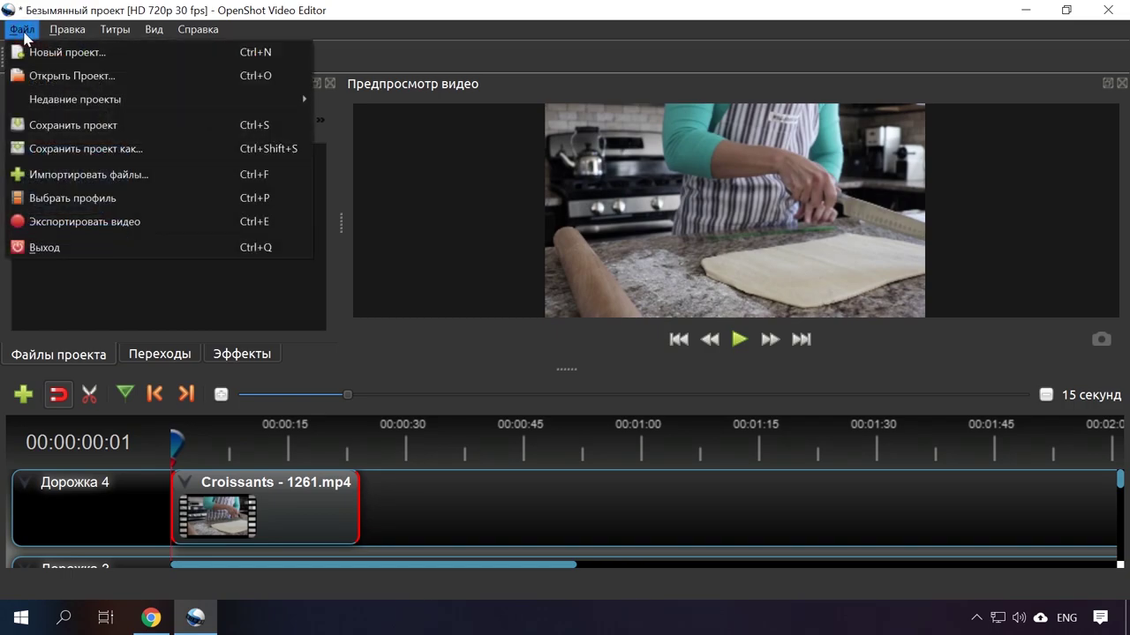
Export the video with profile Все форматы and target MP4 (h.264)
click(129, 223)
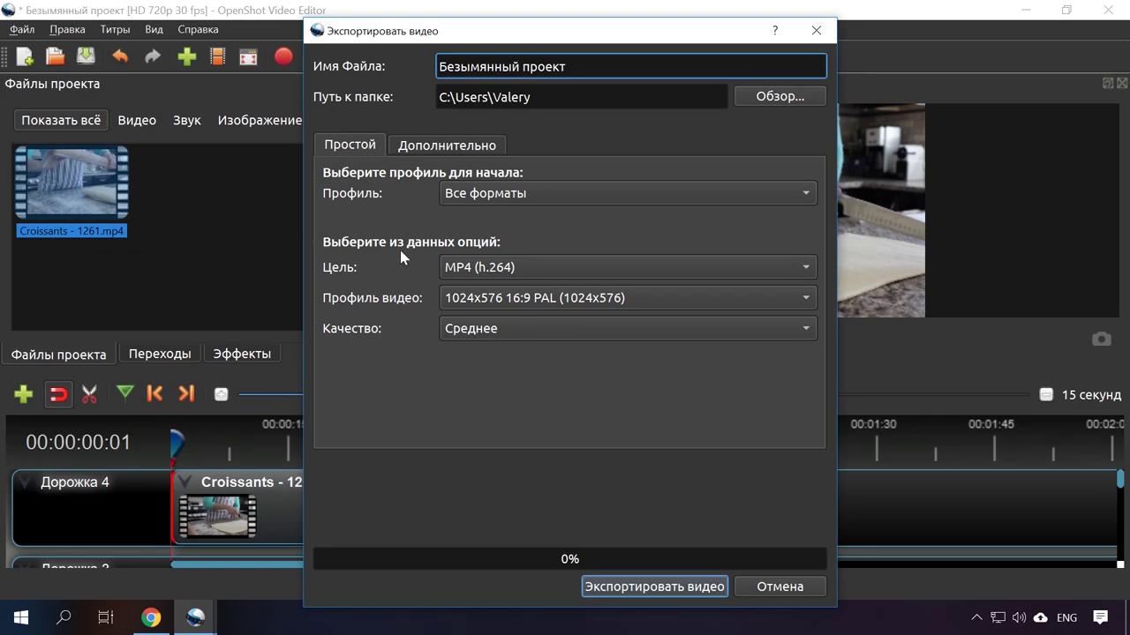
click(530, 205)
click(531, 198)
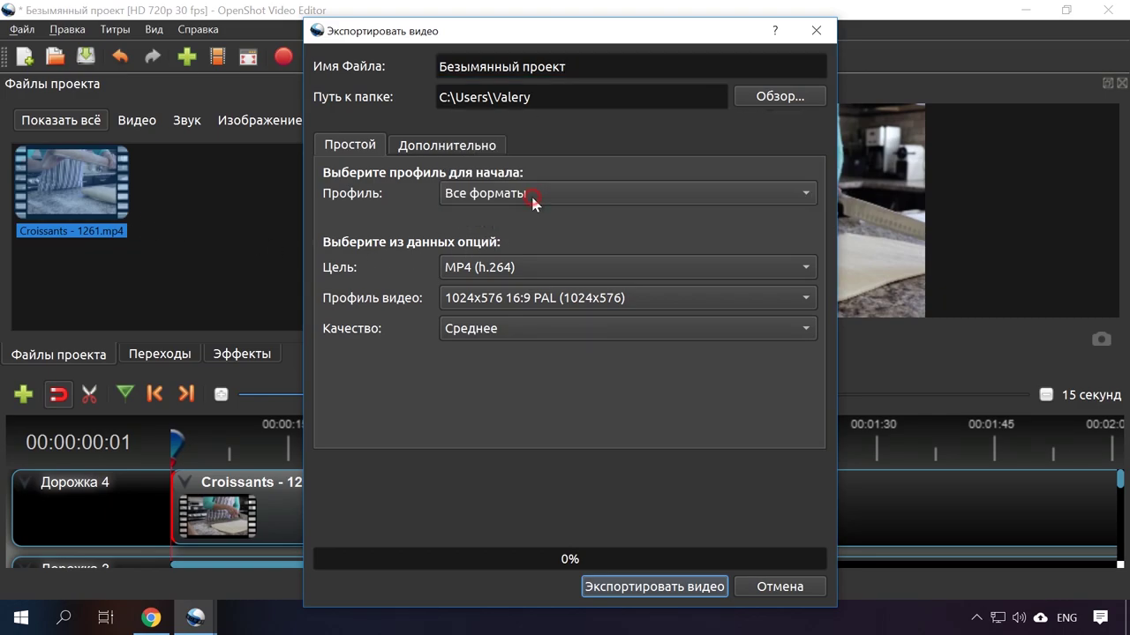
click(769, 103)
click(1108, 56)
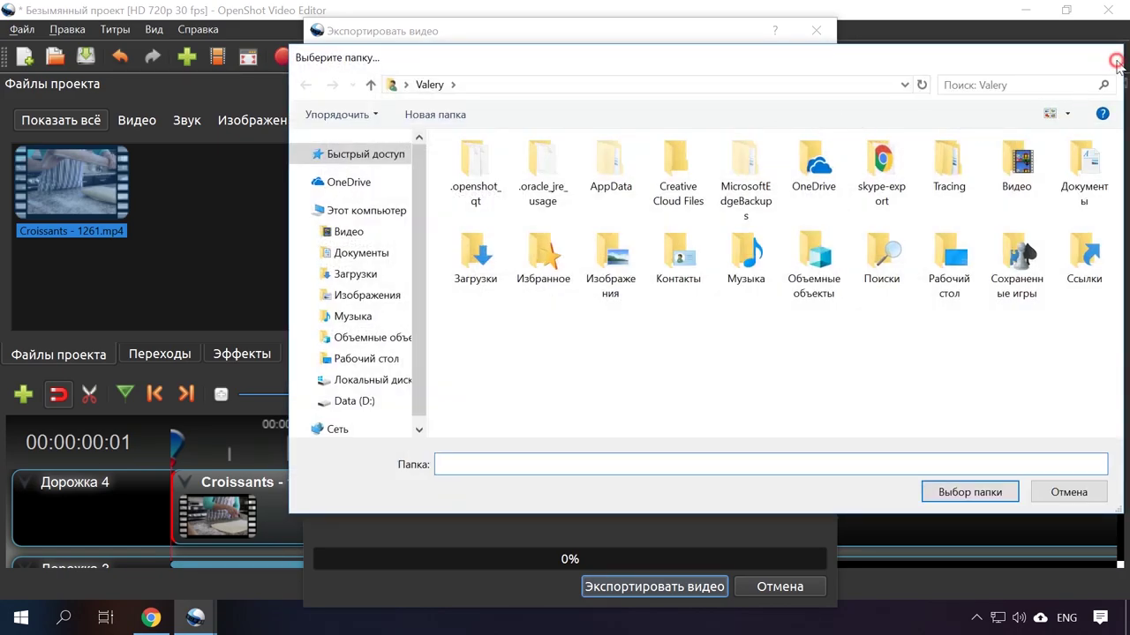
click(551, 268)
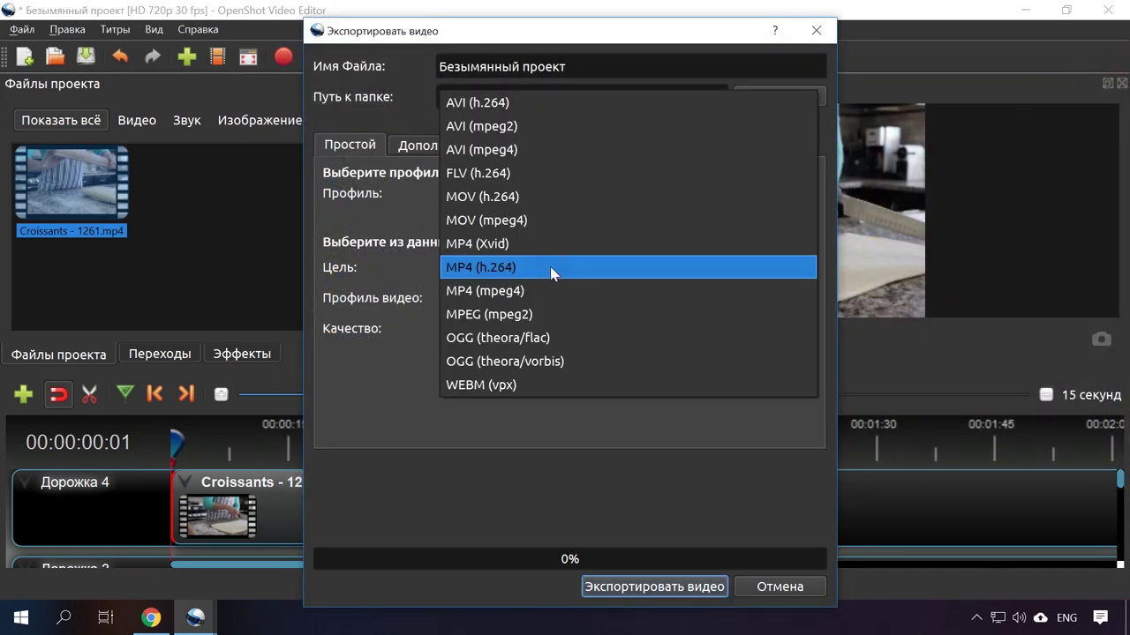
click(551, 268)
click(676, 590)
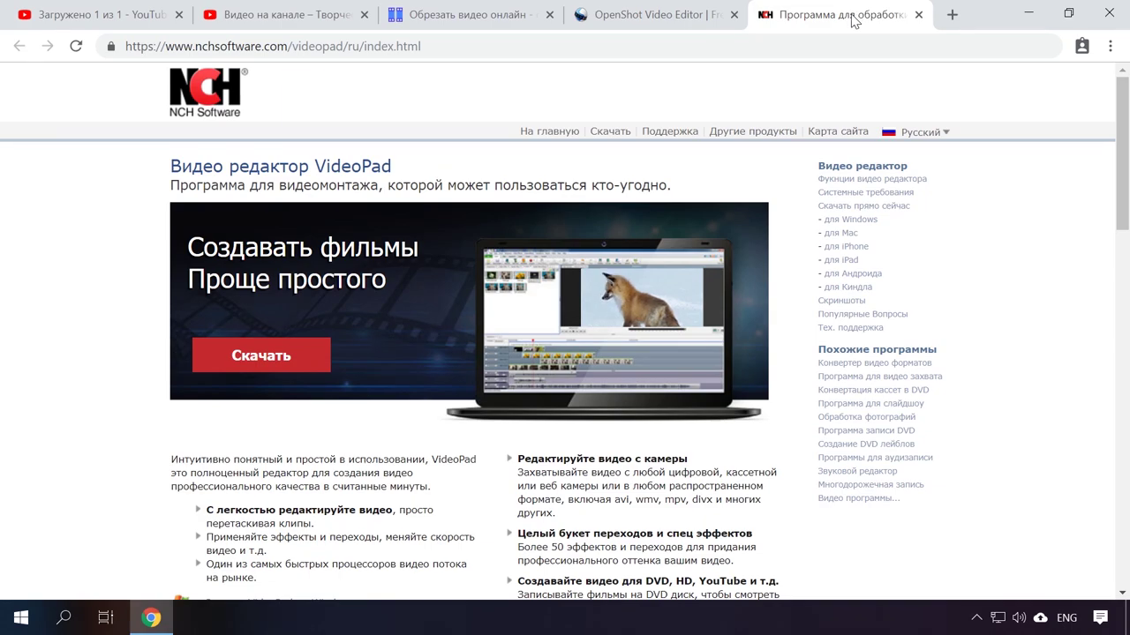
Launch VideoPad, open Meeting - 2340.mp4, and place it on Видео дорожка 1
click(1027, 12)
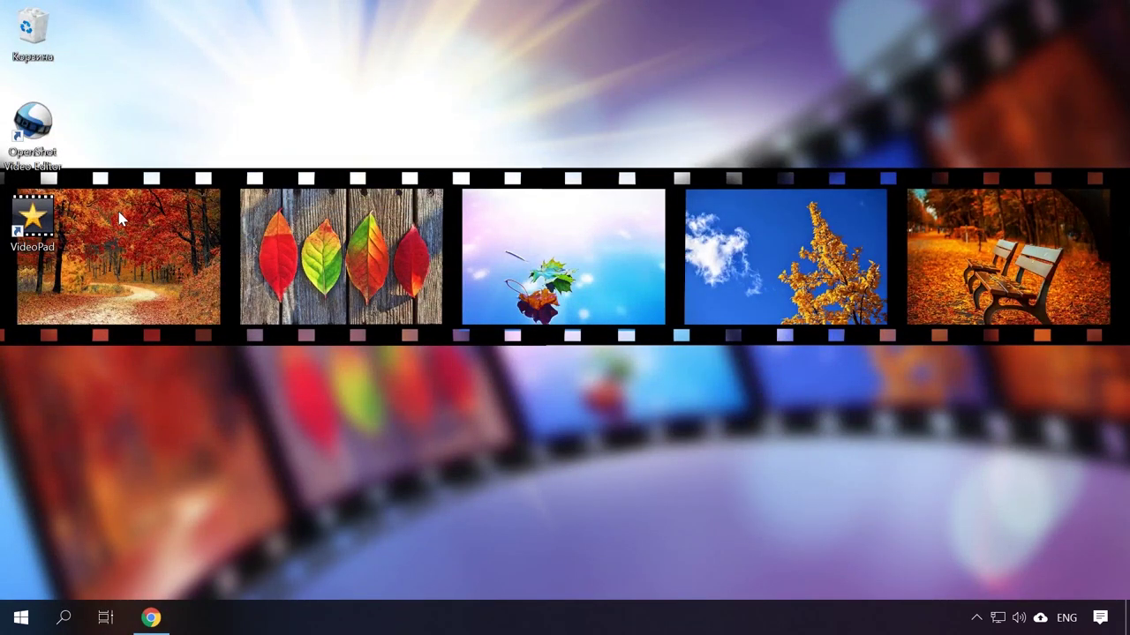
double_click(39, 227)
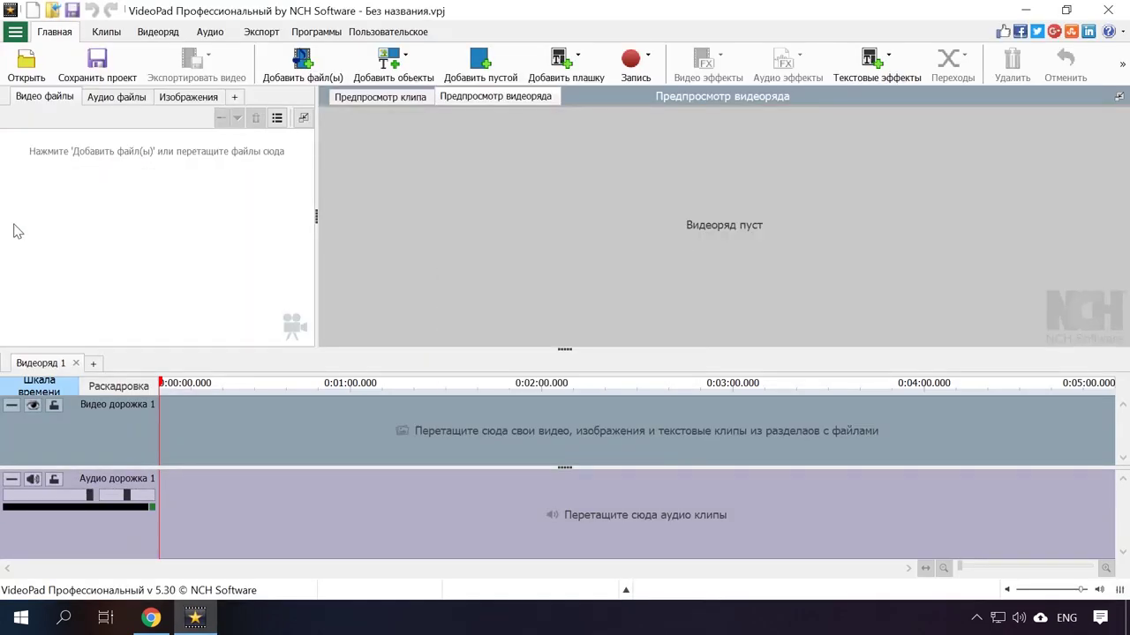
click(26, 66)
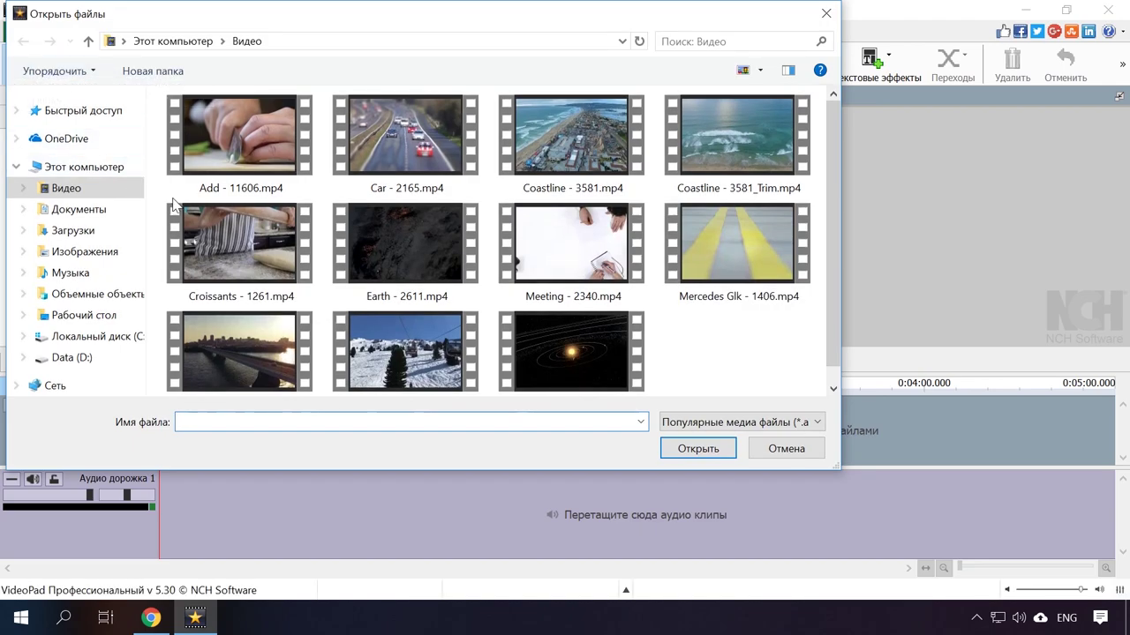
click(599, 256)
double_click(598, 256)
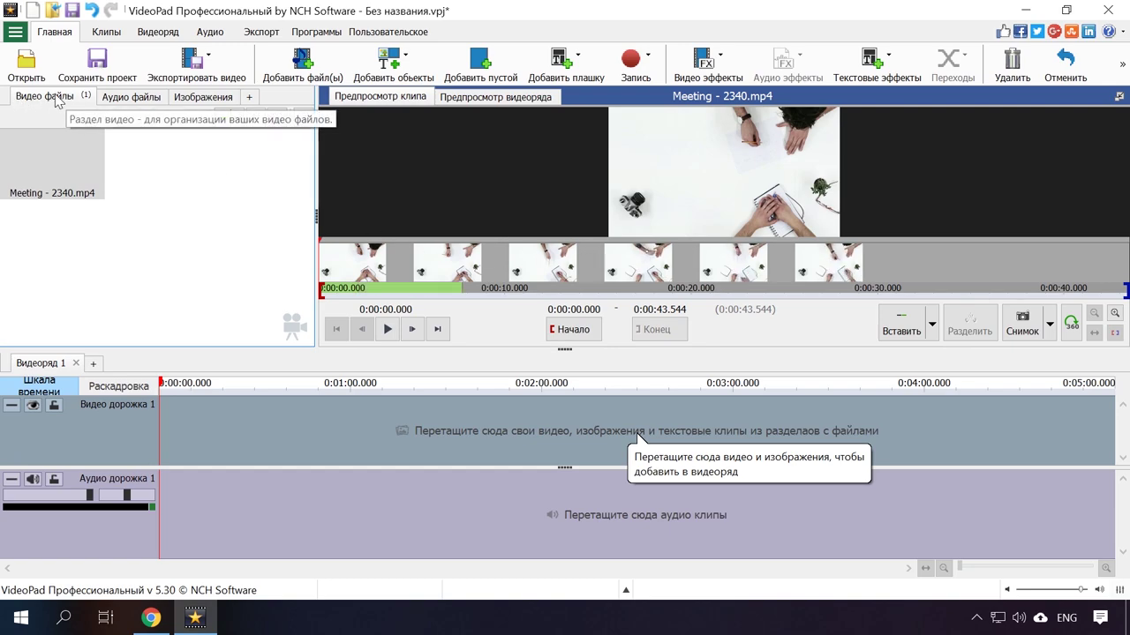
drag(61, 174, 226, 436)
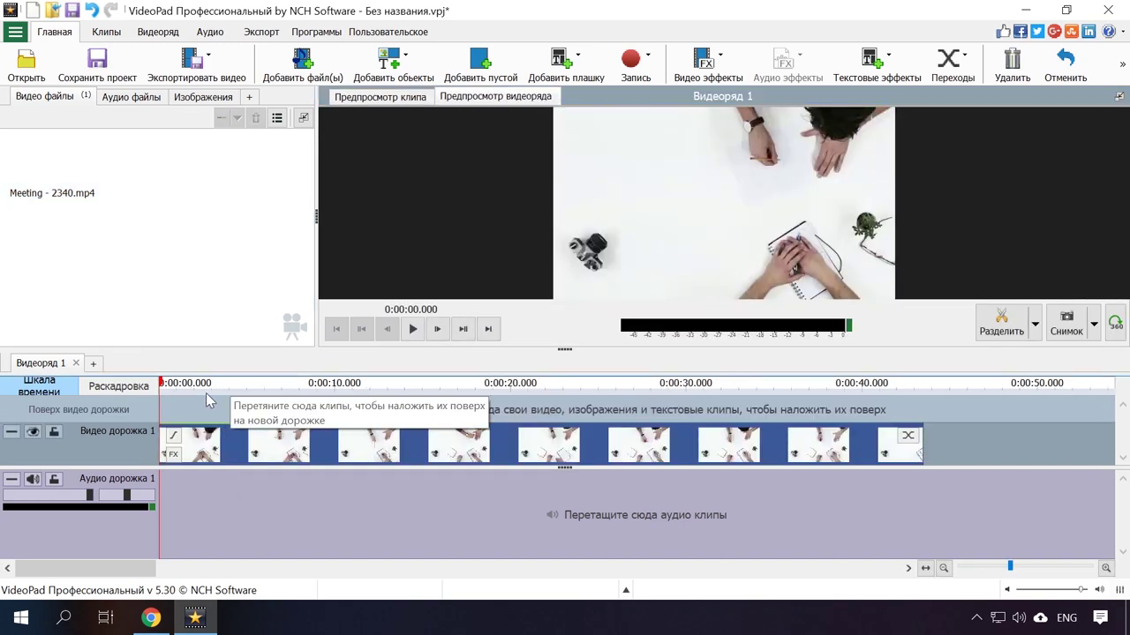
Split the Meeting clip at 0:00:09.485 and at 0:00:25.740
click(324, 388)
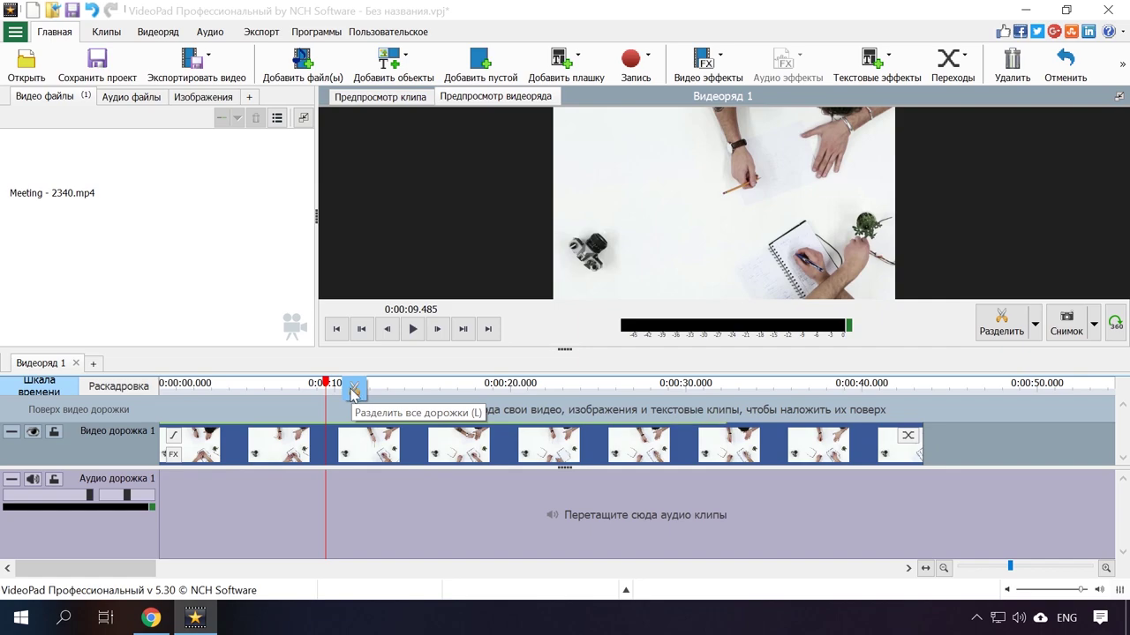
click(353, 391)
click(611, 389)
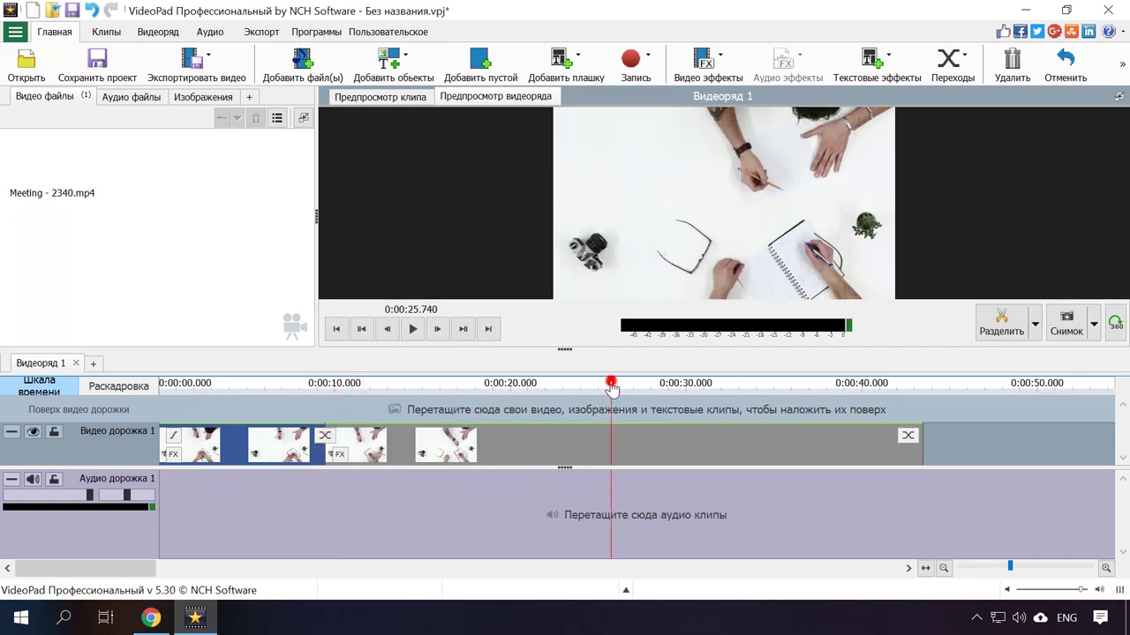
click(638, 391)
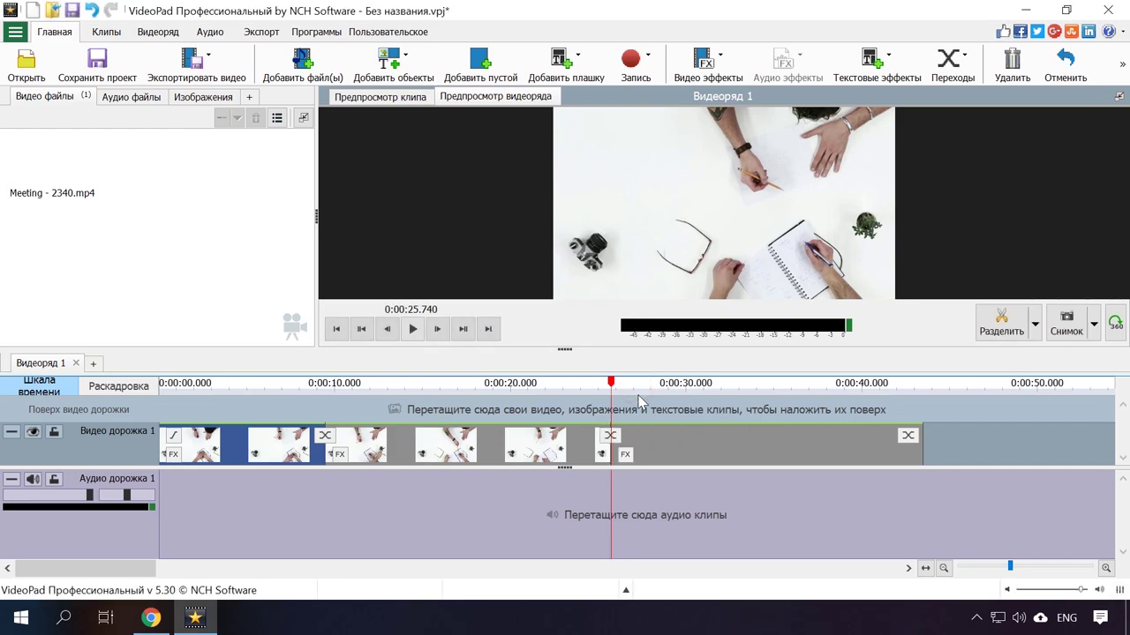
Delete the last and first pieces and move the remaining middle piece to the track start
click(673, 441)
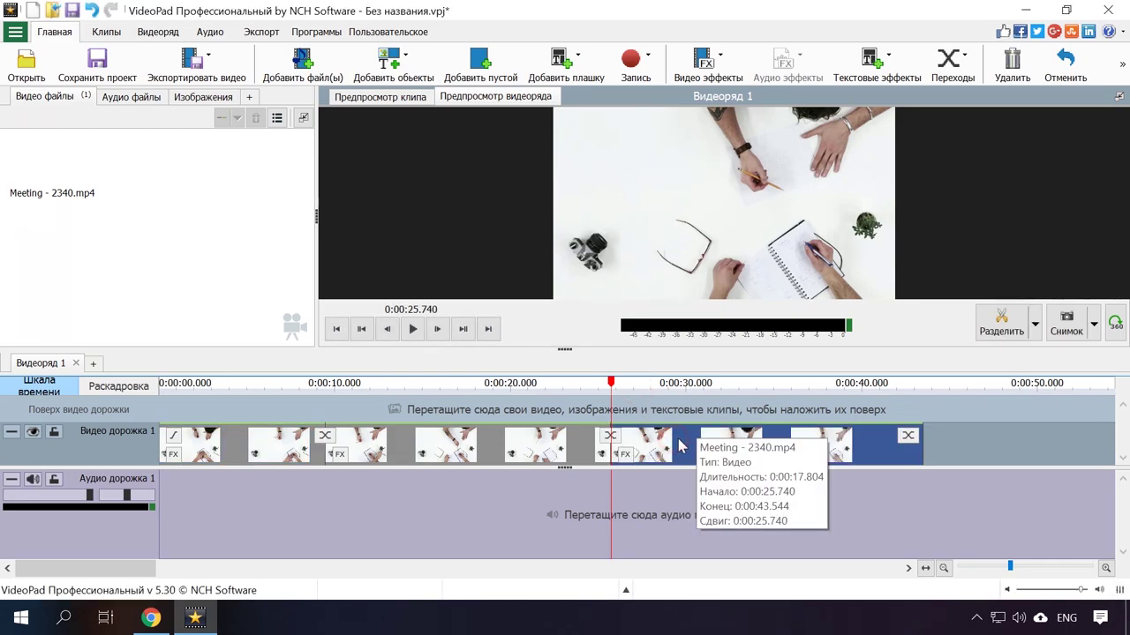
right_click(674, 441)
click(727, 332)
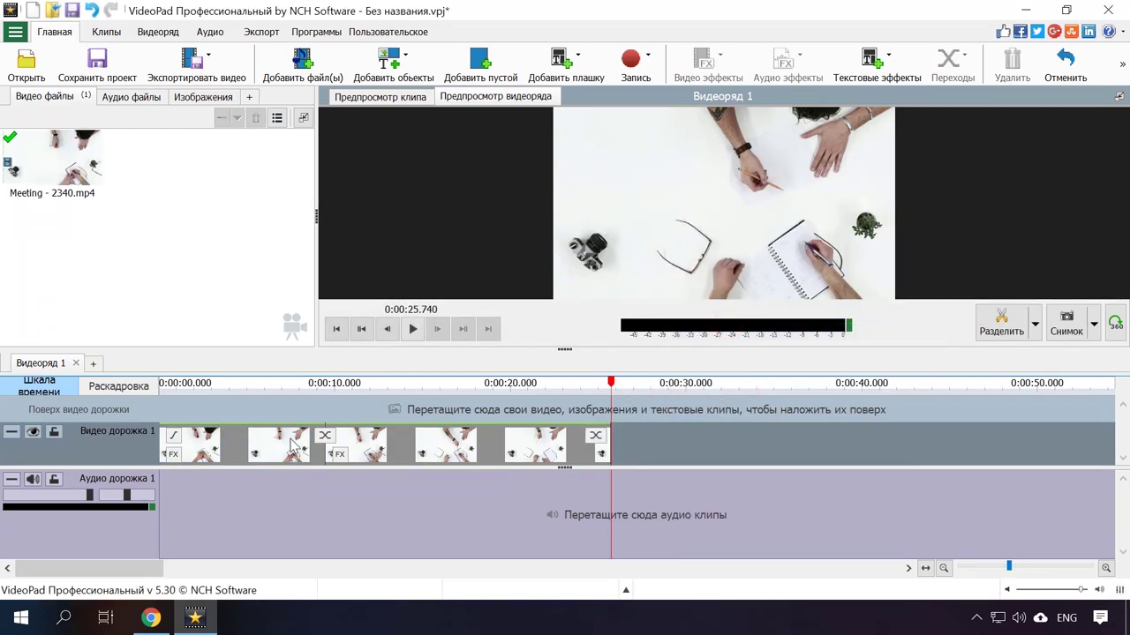
click(253, 445)
right_click(253, 446)
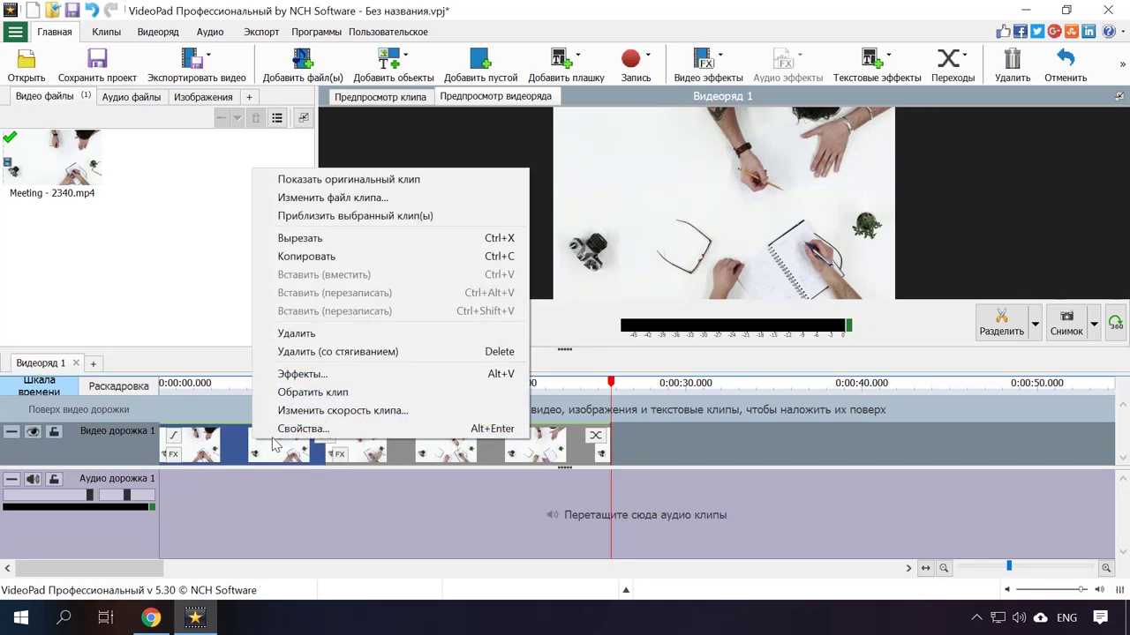
click(300, 330)
mouse_move(450, 454)
mouse_down()
mouse_move(284, 463)
mouse_move(284, 446)
mouse_up()
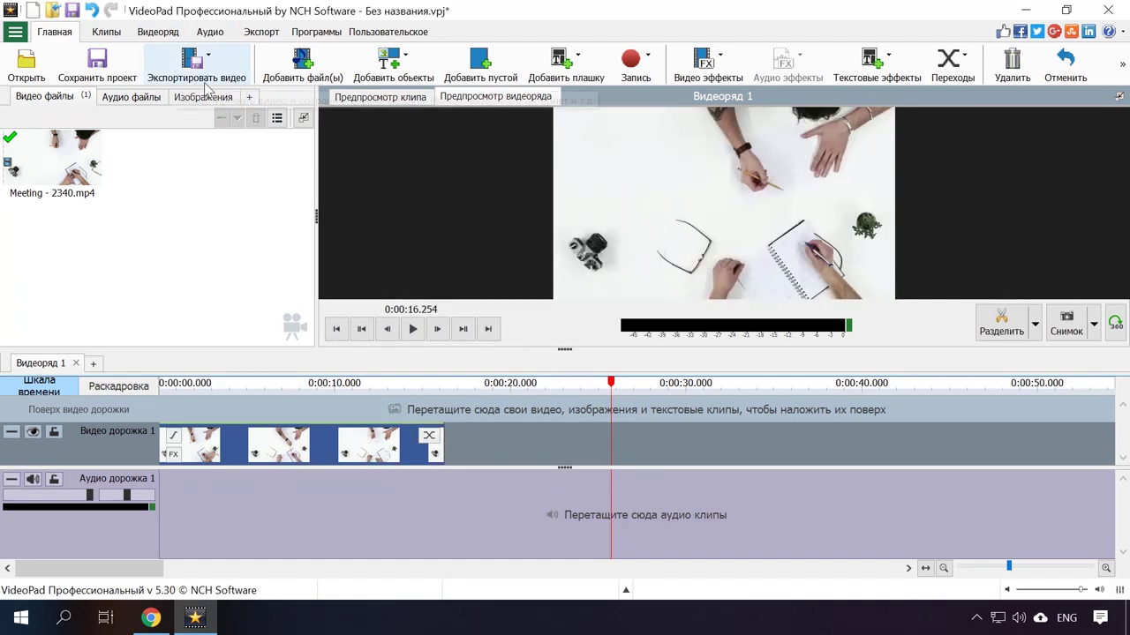
click(214, 64)
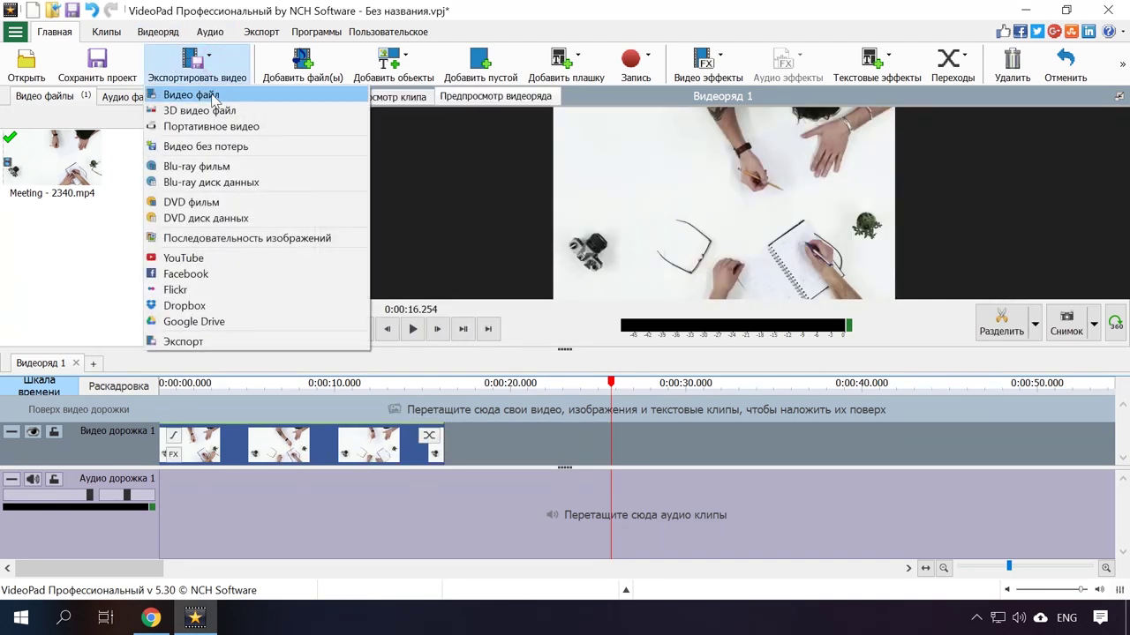
Export to a video file, keeping the name Без названия and the Desktop save location
click(231, 96)
click(503, 203)
double_click(532, 201)
click(532, 199)
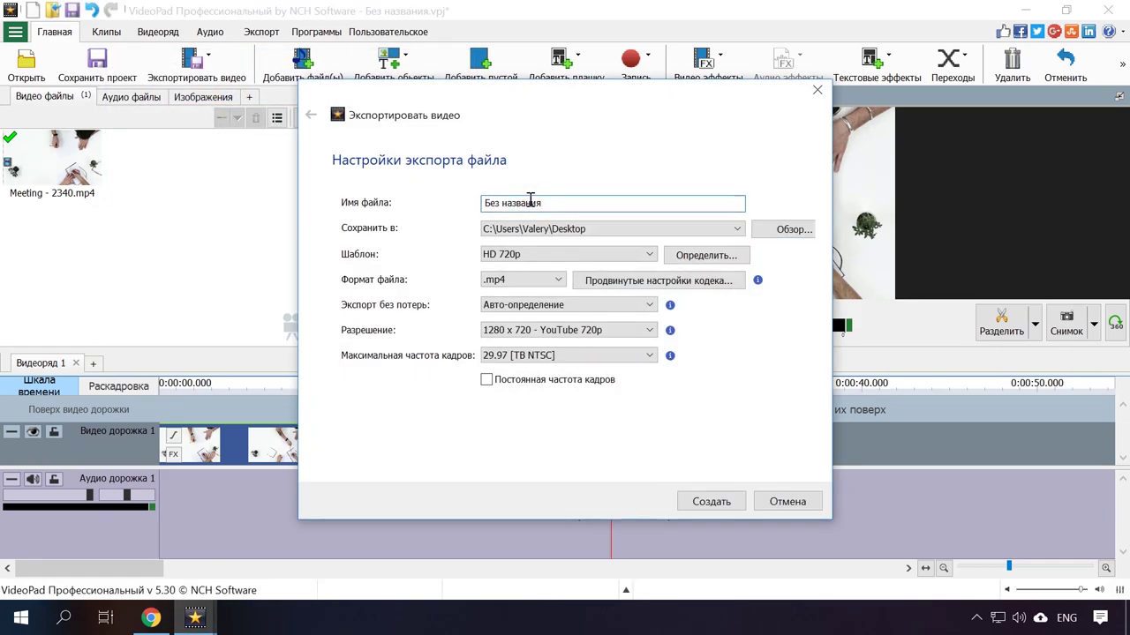
click(794, 230)
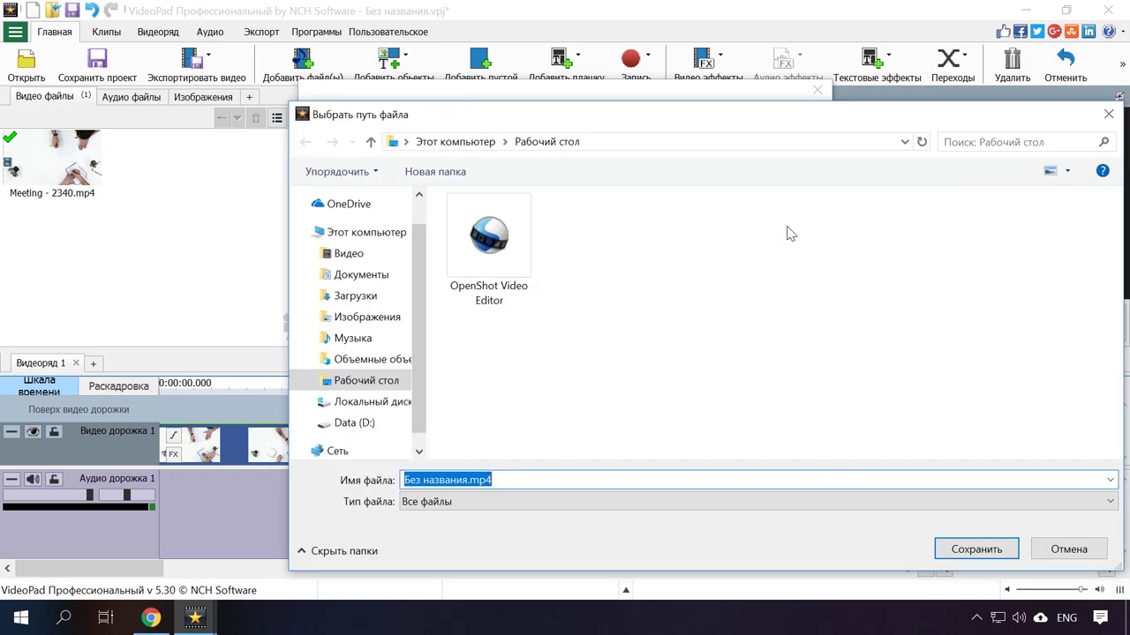
click(1107, 117)
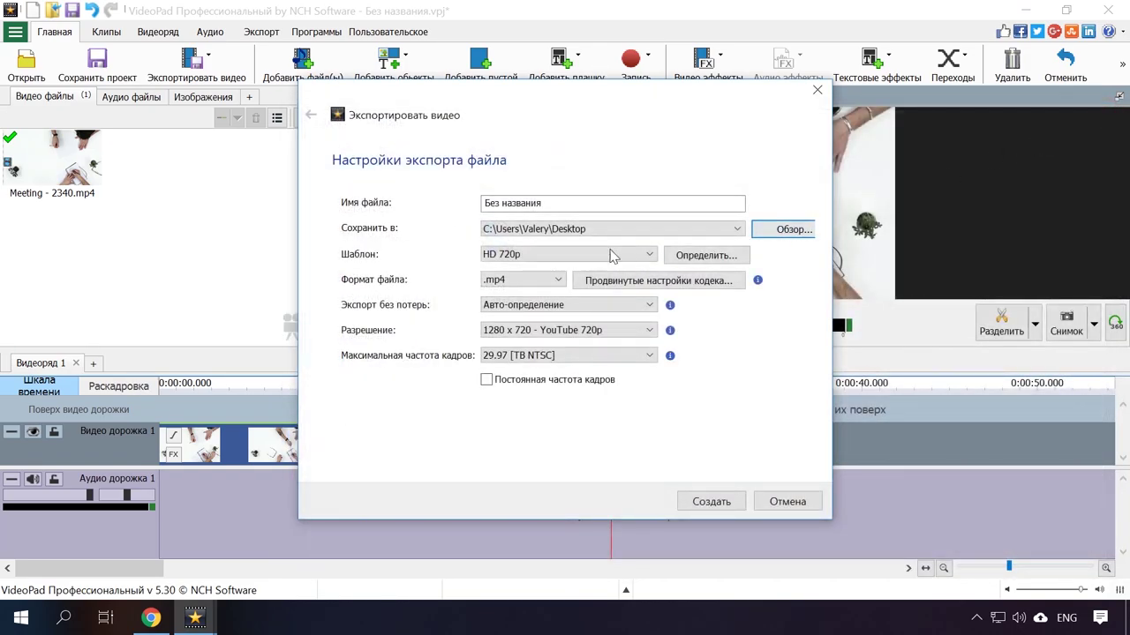
Keep the .mp4 format and HD 720p template and create the video file
click(530, 281)
click(560, 255)
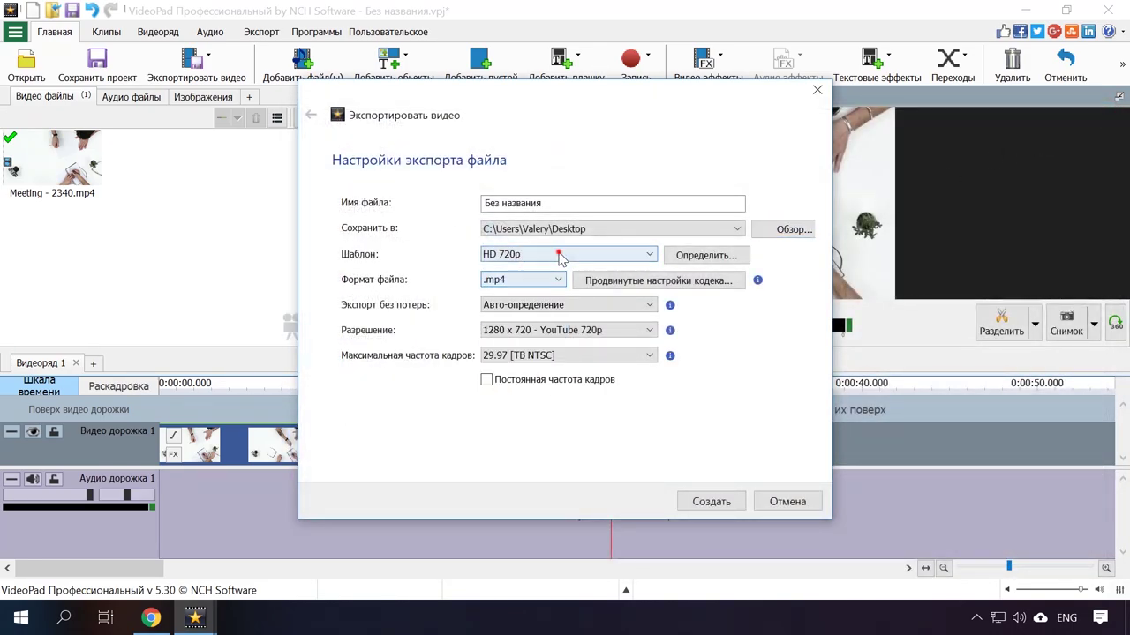
click(560, 255)
click(560, 255)
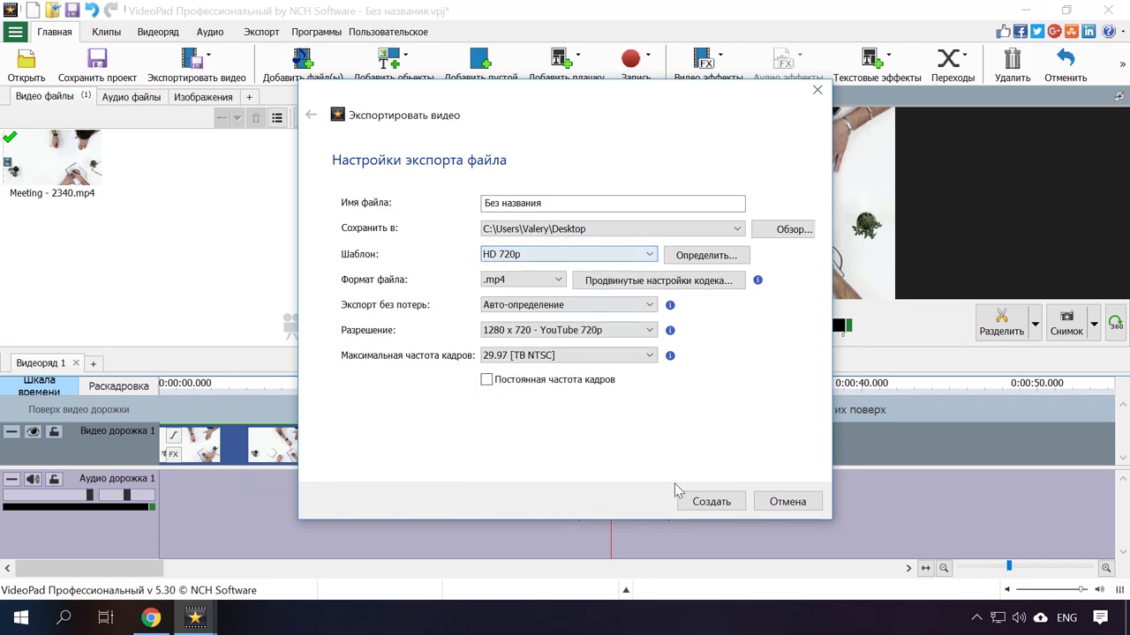
click(711, 501)
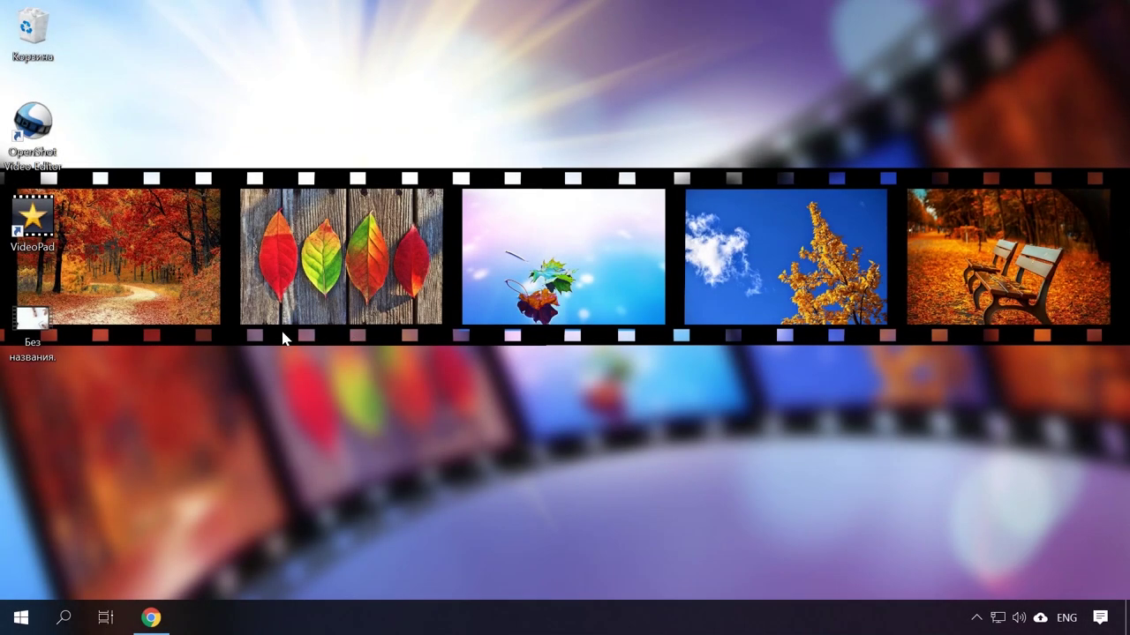
double_click(58, 324)
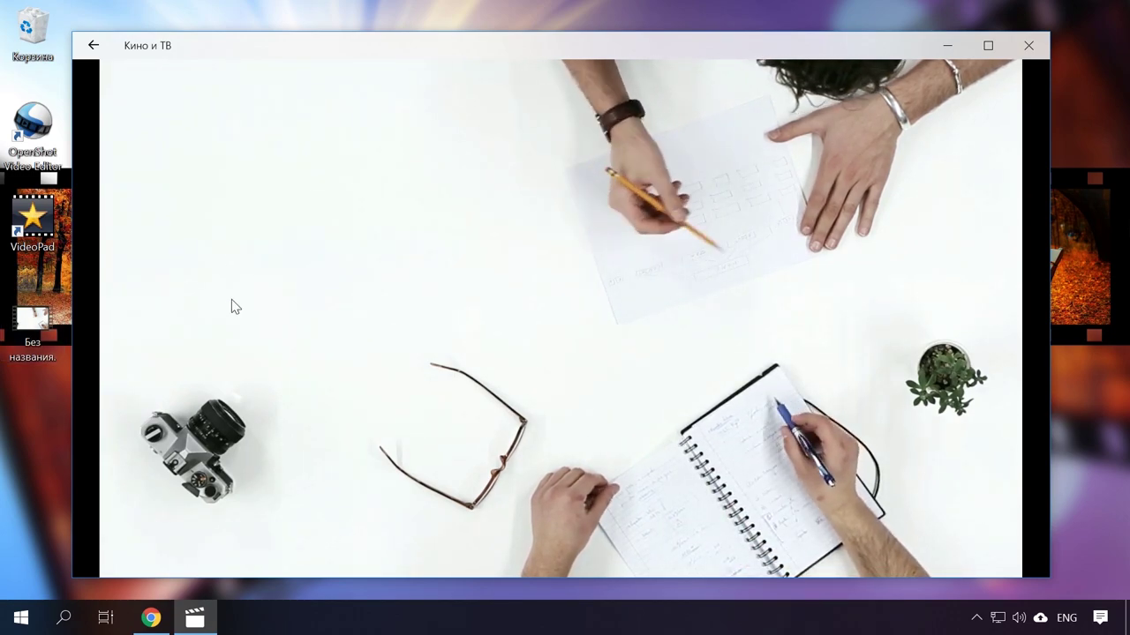
mouse_move(232, 305)
click(1031, 45)
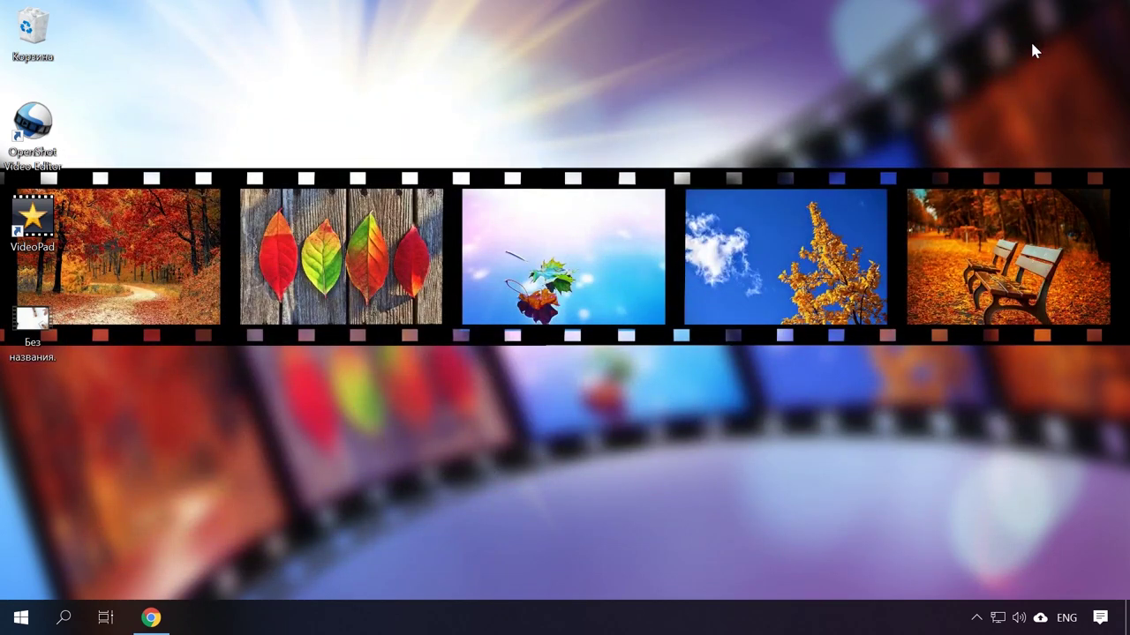